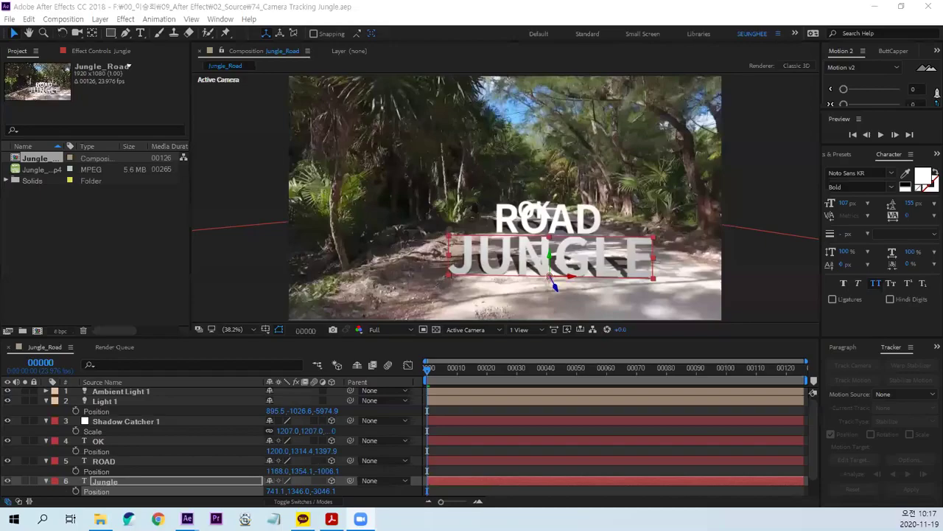
Step: Preview the finished jungle road composition, then stop playback
{"action": "left_click", "coordinate": [454, 379]}
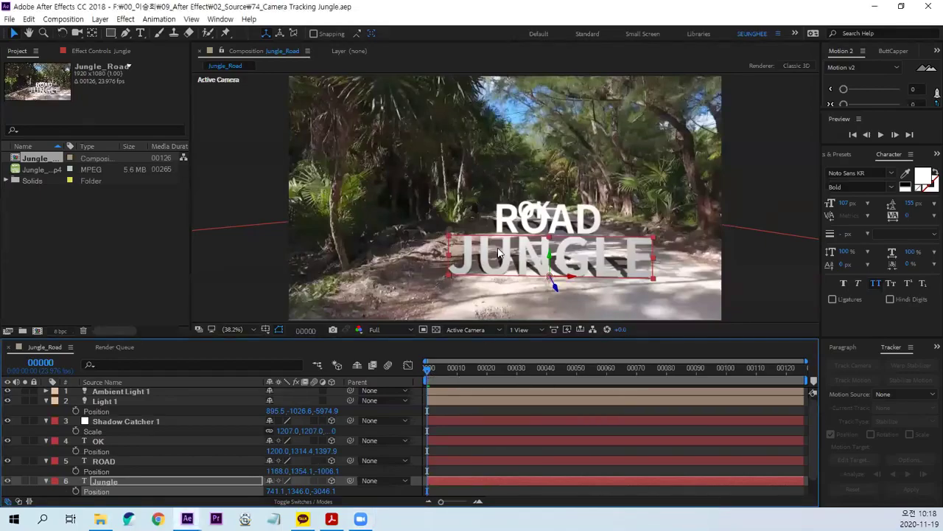
{"action": "left_click", "coordinate": [415, 406]}
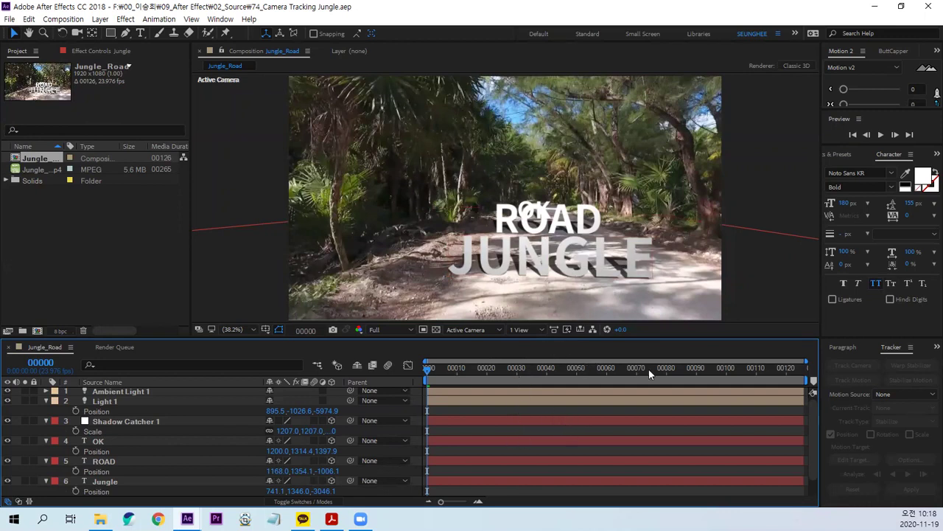
{"action": "key", "text": "space"}
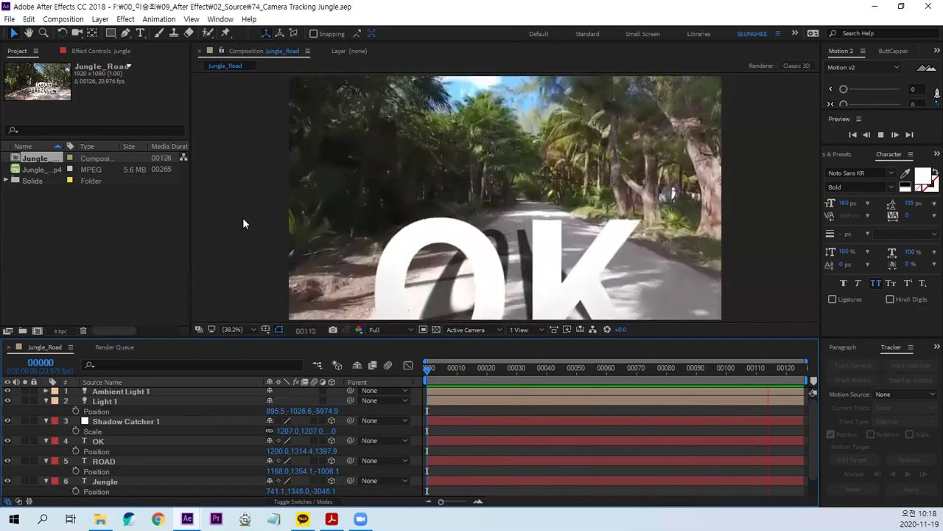
{"action": "left_click", "coordinate": [127, 241]}
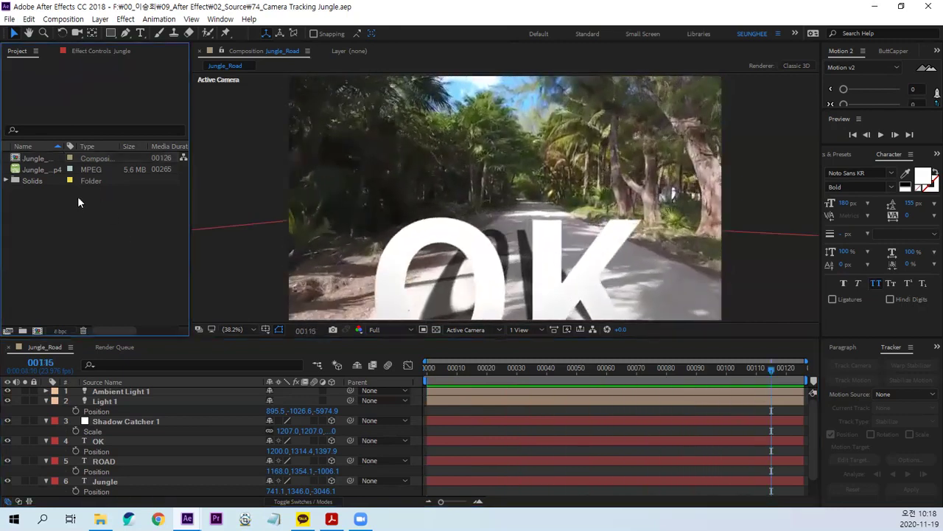
Step: Create a new composition from Jungle_Road.mp4 and preview it back to an early frame
{"action": "left_click", "coordinate": [36, 174]}
{"action": "left_click_drag", "start_coordinate": [18, 174], "coordinate": [37, 330]}
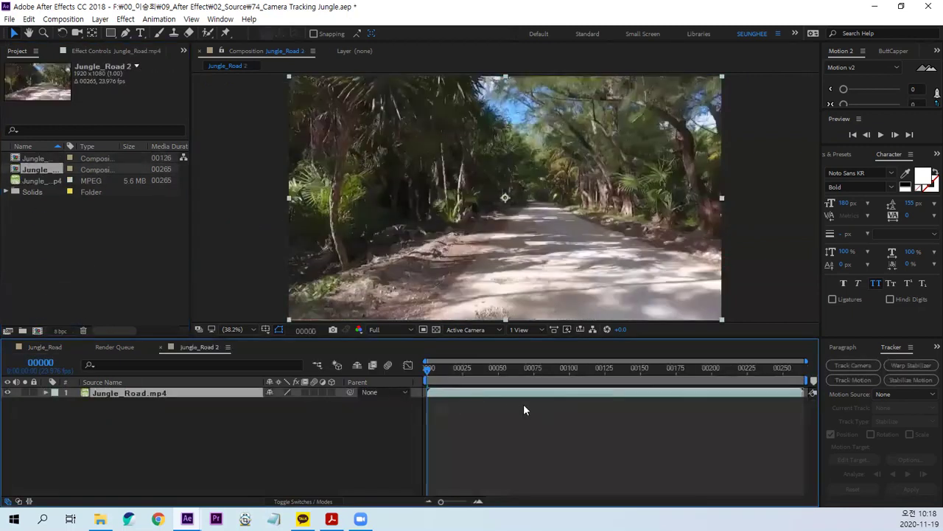
{"action": "key", "text": "space"}
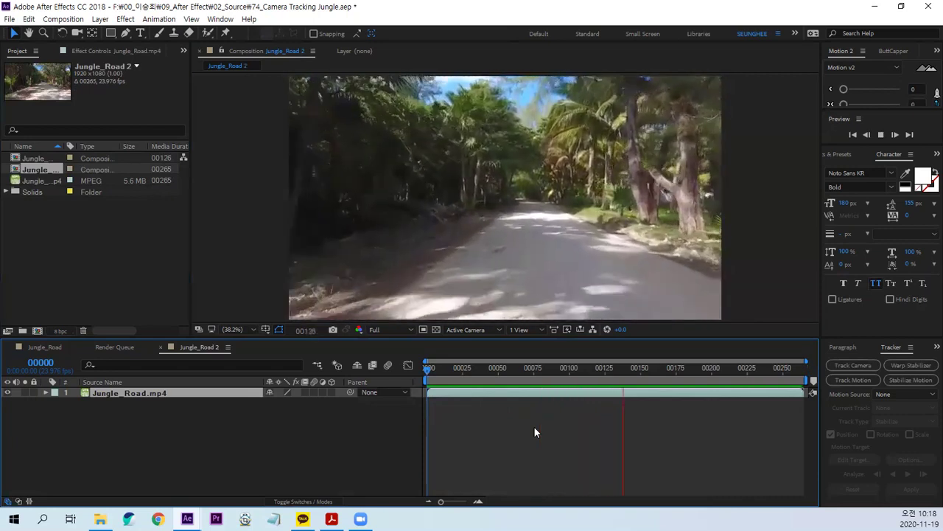
{"action": "left_click", "coordinate": [668, 369]}
{"action": "mouse_move", "coordinate": [663, 369]}
{"action": "left_mouse_down"}
{"action": "mouse_move", "coordinate": [460, 369]}
{"action": "mouse_move", "coordinate": [602, 377]}
{"action": "left_mouse_up"}
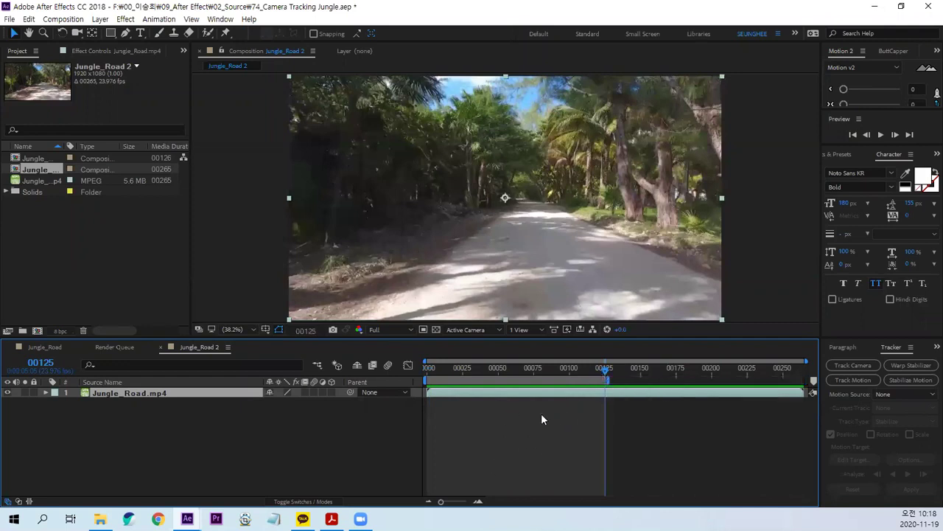
Step: Set the work area end and trim the composition to 126 frames, returning to frame 0
{"action": "left_click_drag", "start_coordinate": [586, 365], "coordinate": [554, 357]}
{"action": "right_click", "coordinate": [510, 383]}
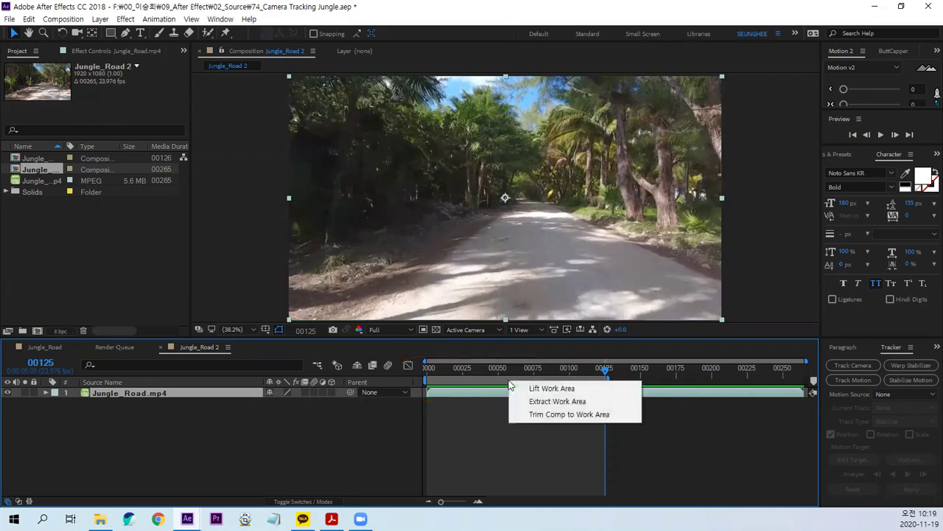
{"action": "left_click", "coordinate": [549, 415]}
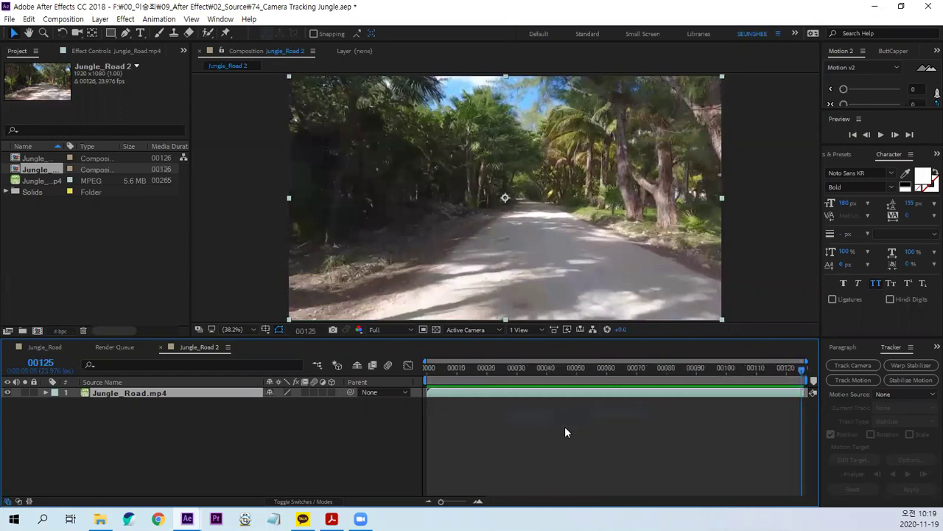
{"action": "left_click", "coordinate": [426, 369]}
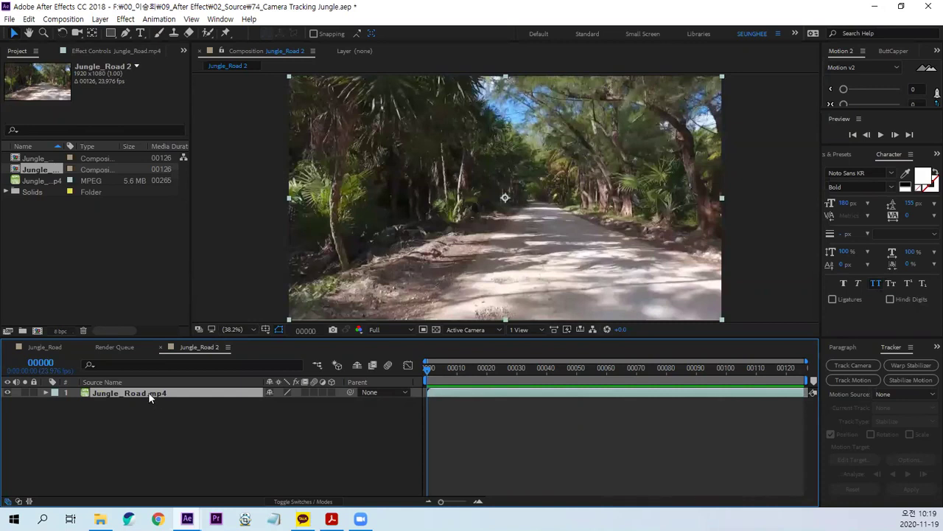
Step: Apply Track Camera to Jungle_Road.mp4, keeping Shot Type at Fixed Angle of View
{"action": "left_click", "coordinate": [162, 20]}
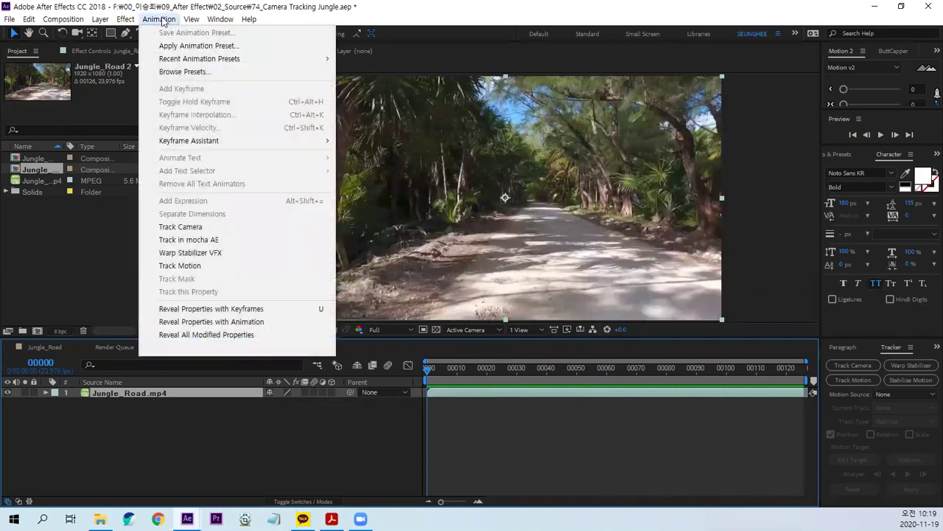
{"action": "left_click", "coordinate": [212, 233]}
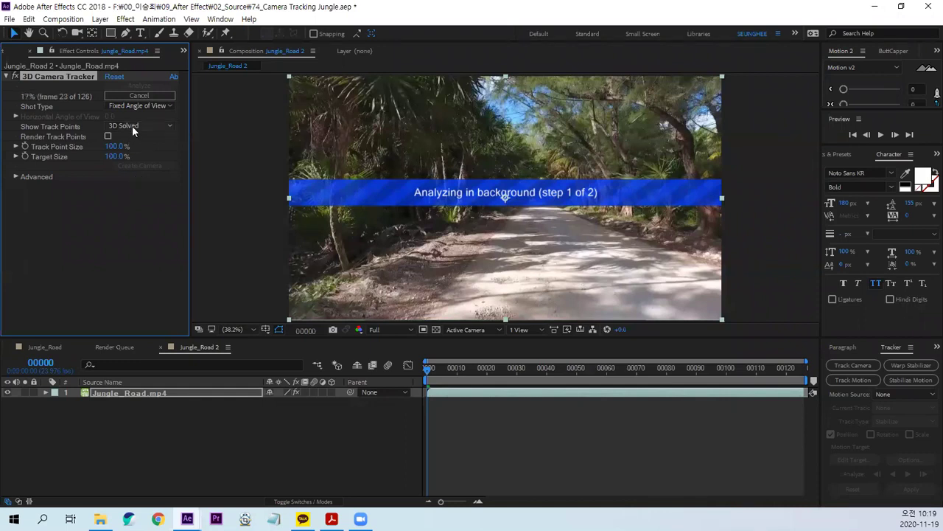
{"action": "left_click", "coordinate": [152, 105]}
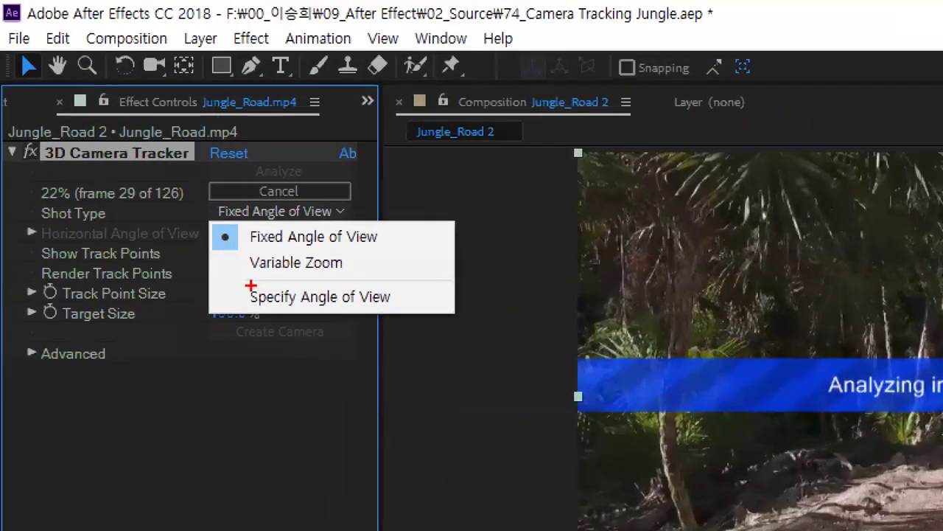
{"action": "left_click_drag", "start_coordinate": [112, 139], "coordinate": [160, 138]}
{"action": "left_click_drag", "start_coordinate": [318, 277], "coordinate": [361, 277]}
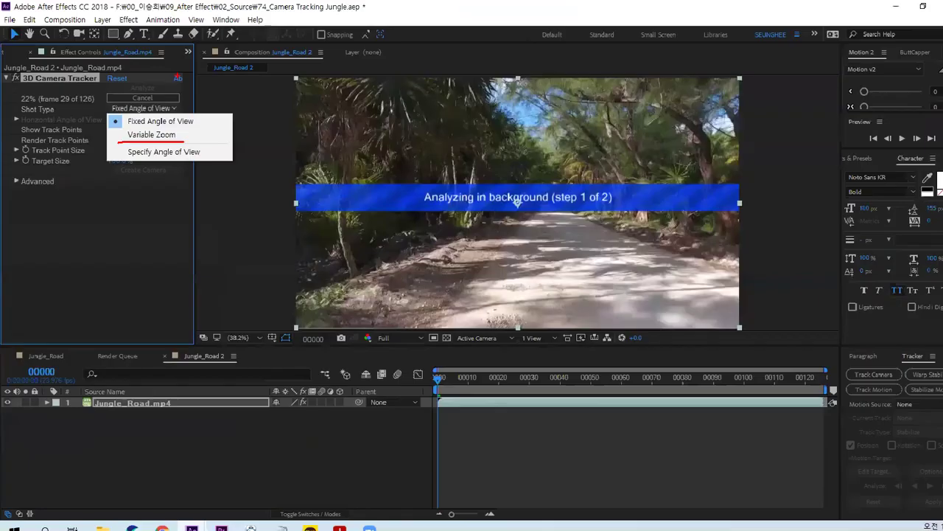
{"action": "left_click", "coordinate": [158, 90]}
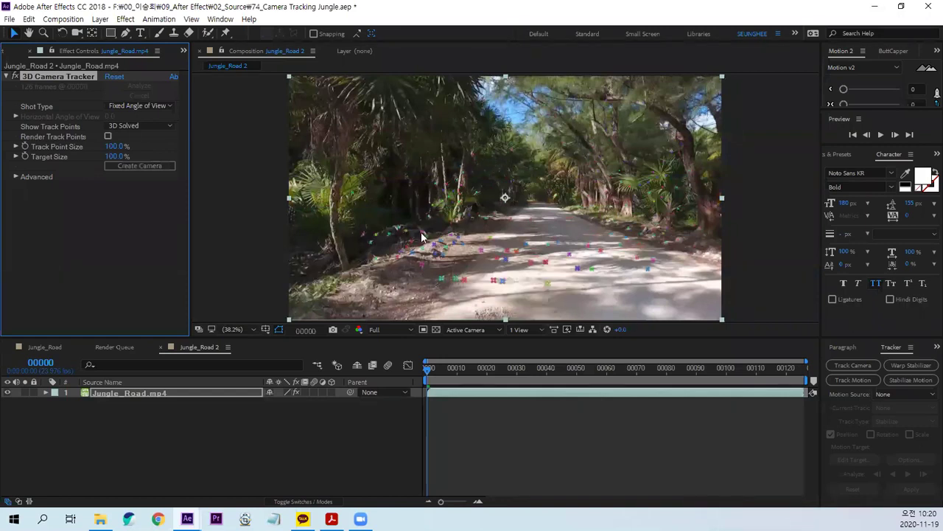
Step: Select three track points on the road and create 3 Text Layers and Camera from the target
{"action": "left_click", "coordinate": [530, 218]}
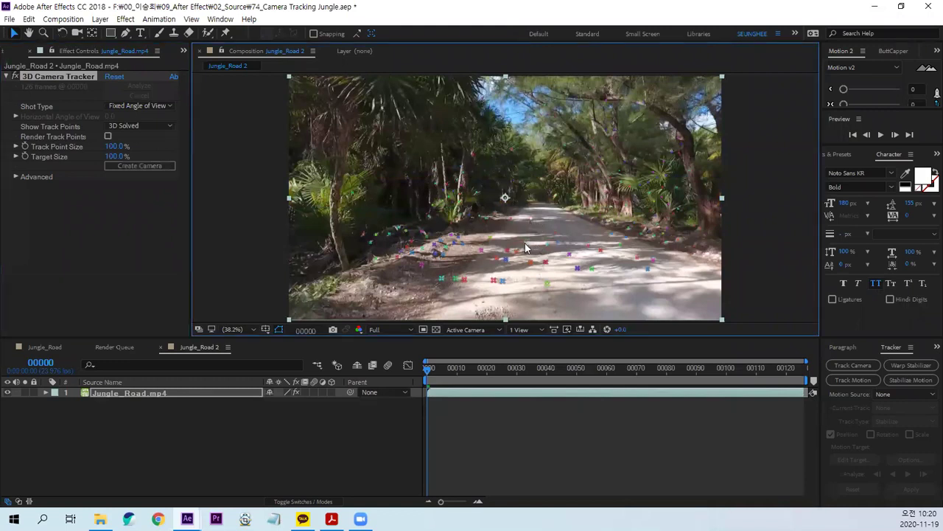
{"action": "left_click", "coordinate": [526, 245]}
{"action": "left_click", "coordinate": [547, 287]}
{"action": "left_click_drag", "start_coordinate": [526, 248], "coordinate": [566, 304]}
{"action": "left_click", "coordinate": [558, 298]}
{"action": "left_click", "coordinate": [547, 283]}
{"action": "left_click", "coordinate": [558, 244], "text": "shift"}
{"action": "left_click", "coordinate": [532, 218], "text": "shift"}
{"action": "right_click", "coordinate": [543, 236]}
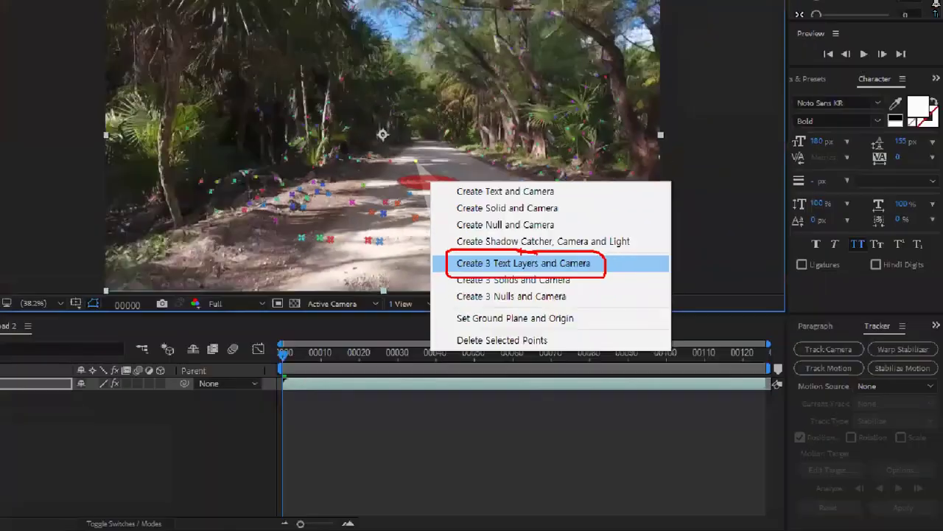
{"action": "left_click", "coordinate": [520, 264]}
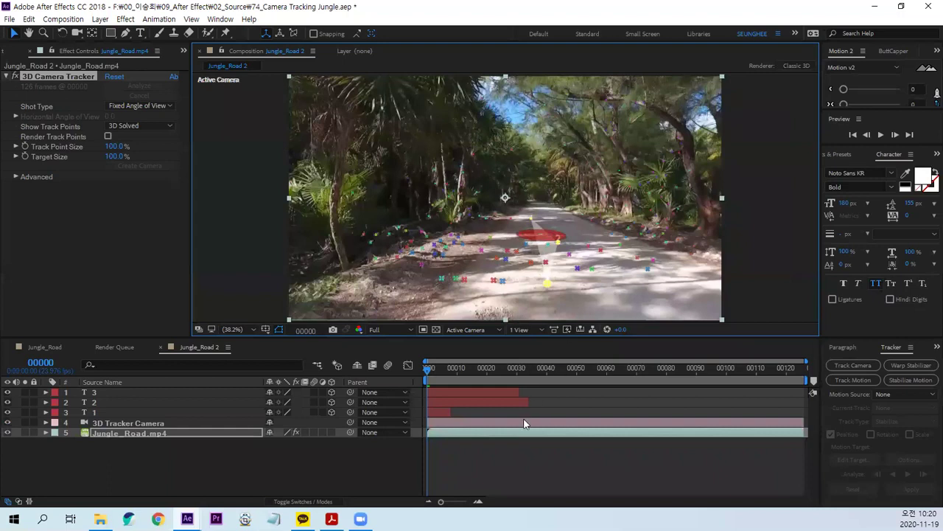
{"action": "left_click", "coordinate": [520, 462]}
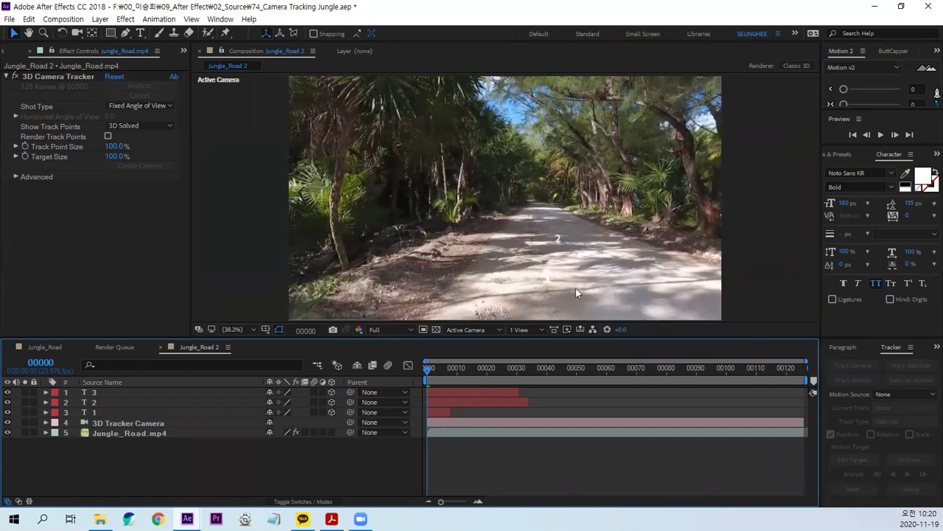
{"action": "key", "text": "space"}
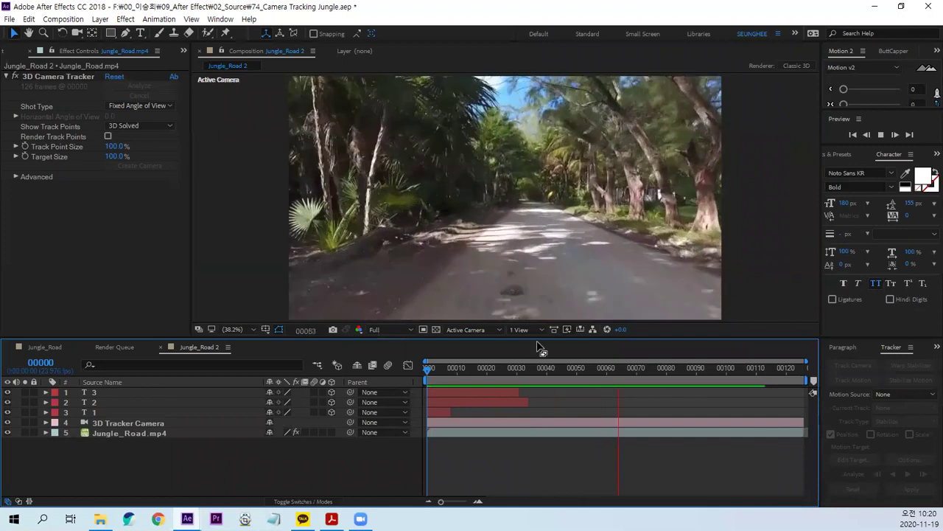
{"action": "key", "text": "space"}
{"action": "left_click_drag", "start_coordinate": [630, 368], "coordinate": [416, 381]}
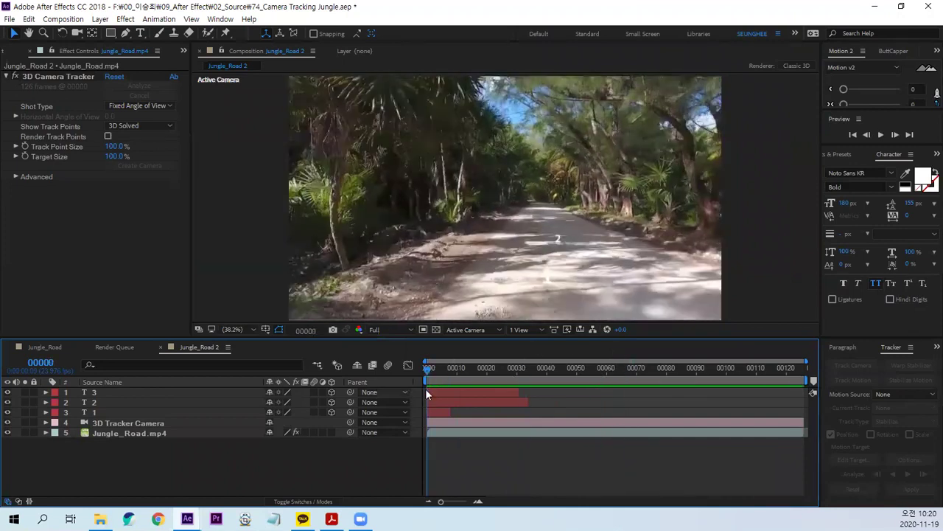
{"action": "left_click", "coordinate": [95, 413]}
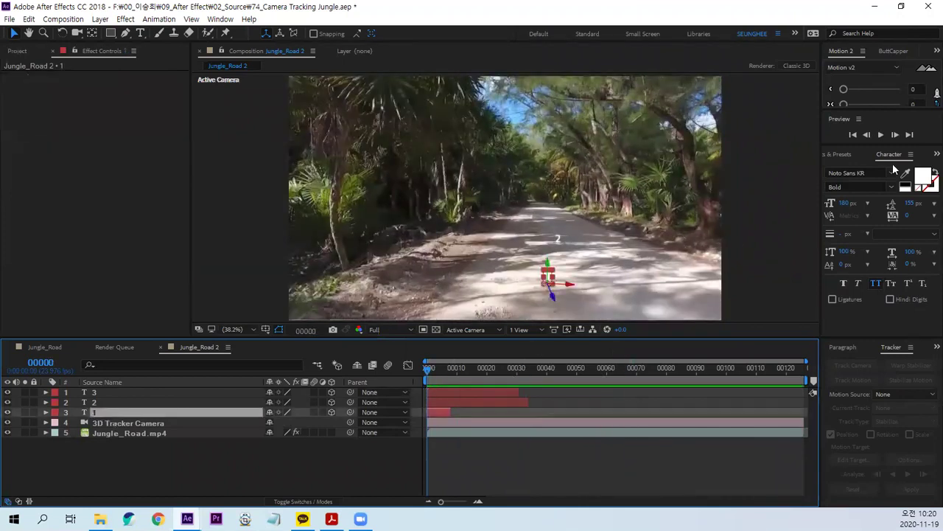
{"action": "left_click_drag", "start_coordinate": [844, 205], "coordinate": [931, 190]}
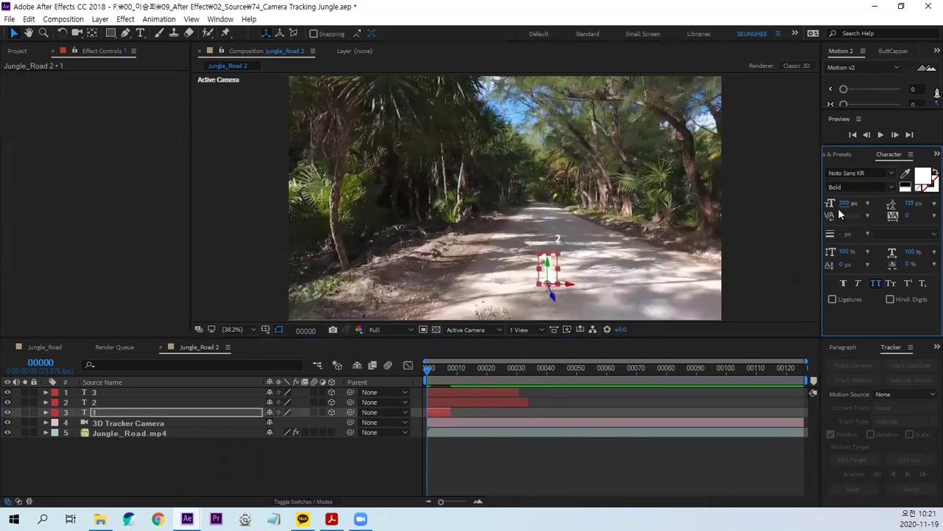
{"action": "left_click_drag", "start_coordinate": [844, 204], "coordinate": [930, 189]}
{"action": "left_click_drag", "start_coordinate": [844, 205], "coordinate": [861, 205]}
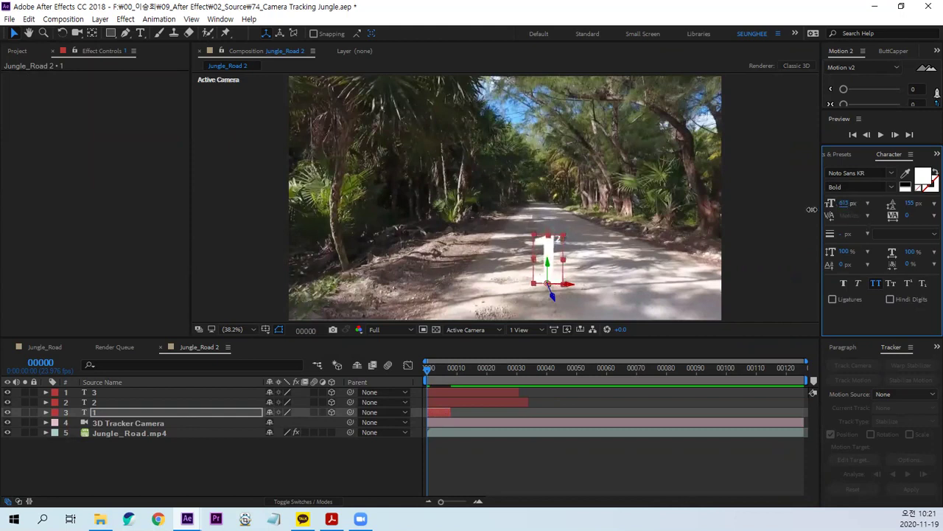
{"action": "left_click", "coordinate": [356, 473]}
{"action": "key", "text": "space"}
{"action": "key", "text": "space"}
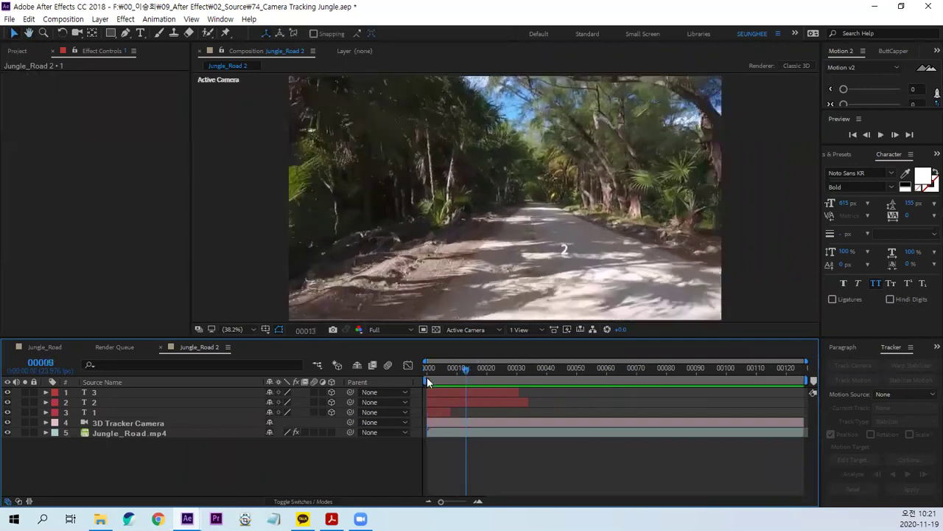
{"action": "left_click", "coordinate": [440, 368]}
{"action": "left_click_drag", "start_coordinate": [446, 374], "coordinate": [458, 368]}
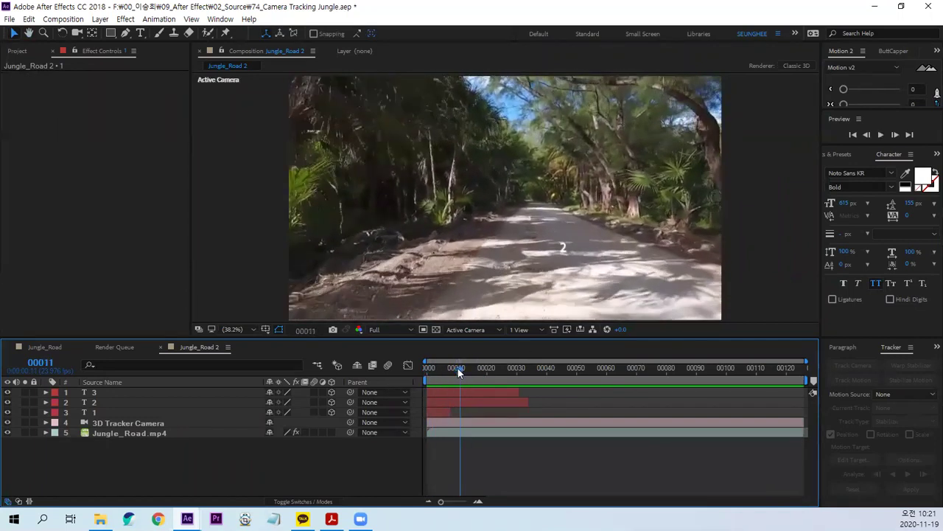
{"action": "mouse_move", "coordinate": [458, 368]}
{"action": "left_mouse_down"}
{"action": "mouse_move", "coordinate": [413, 376]}
{"action": "mouse_move", "coordinate": [845, 378]}
{"action": "left_mouse_up"}
{"action": "key", "text": "space"}
{"action": "key", "text": "space"}
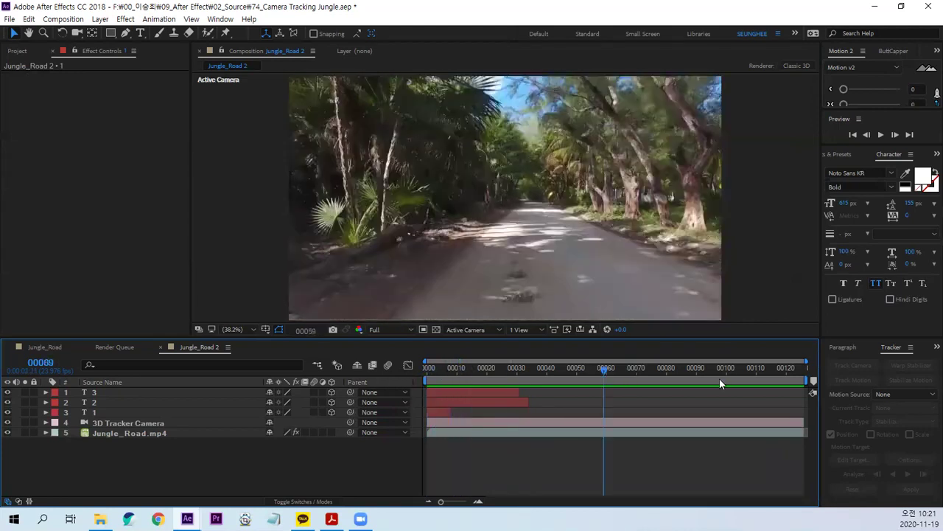
Step: Extend the out points of text layers 1–3 to the clip end with Alt+]
{"action": "left_click", "coordinate": [106, 409]}
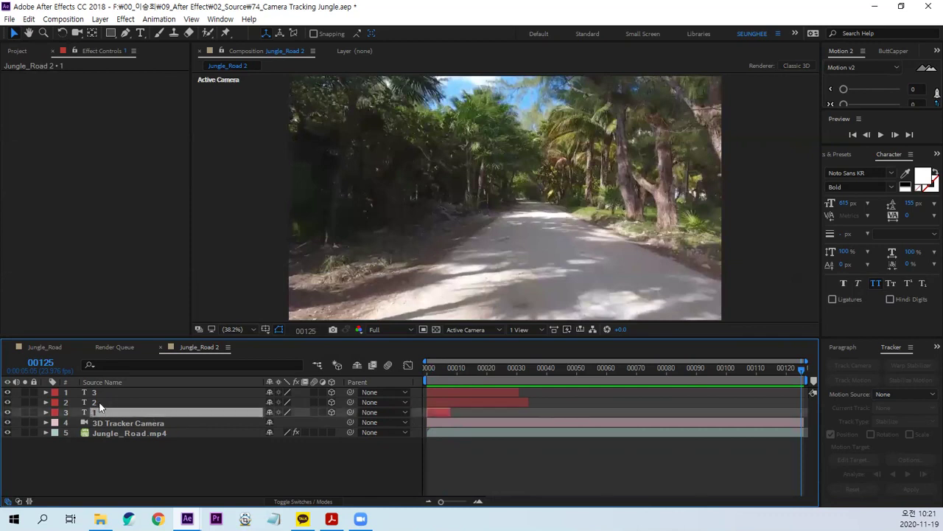
{"action": "left_click", "coordinate": [102, 388], "text": "shift"}
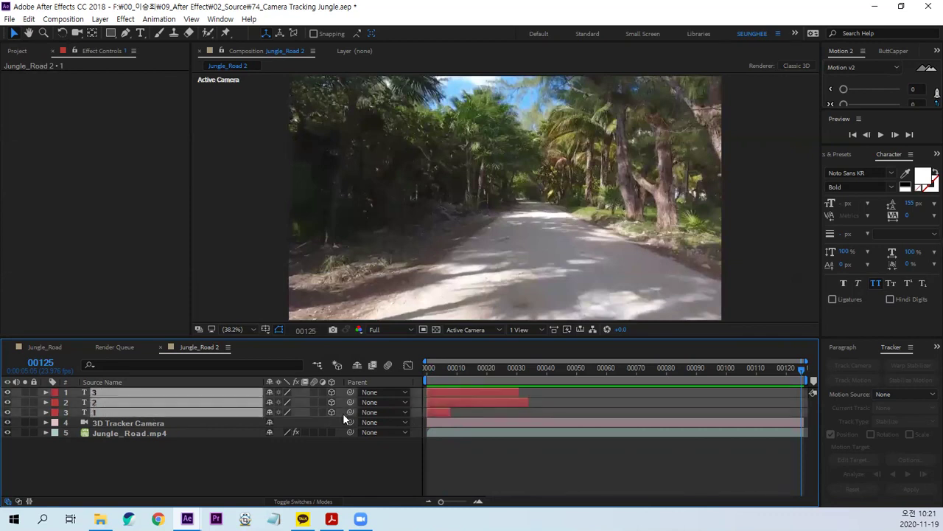
{"action": "key", "text": "alt+bracketright"}
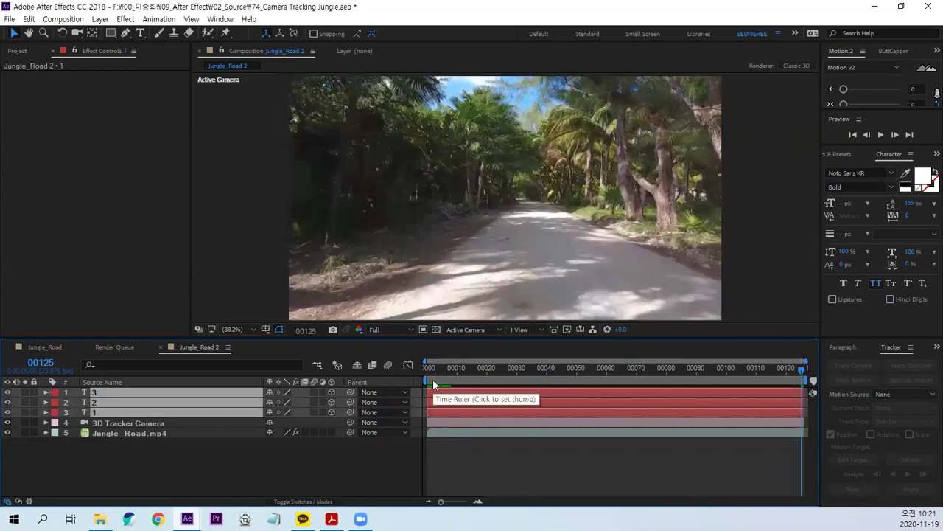
Step: Return to frame 0 and select text layer 2
{"action": "left_click", "coordinate": [432, 368]}
{"action": "mouse_move", "coordinate": [433, 371]}
{"action": "left_mouse_down"}
{"action": "mouse_move", "coordinate": [374, 373]}
{"action": "mouse_move", "coordinate": [522, 362]}
{"action": "mouse_move", "coordinate": [382, 377]}
{"action": "left_mouse_up"}
{"action": "left_click", "coordinate": [108, 420]}
{"action": "left_click", "coordinate": [101, 402]}
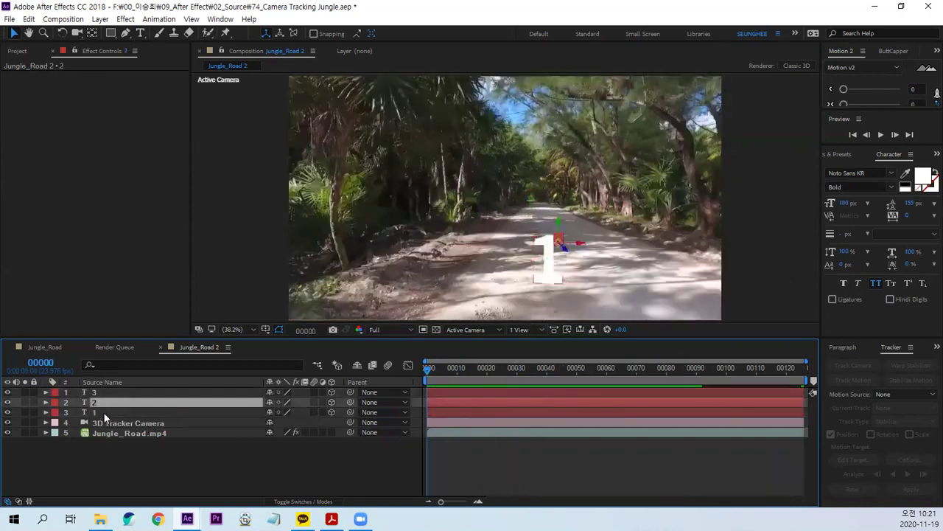
{"action": "left_click", "coordinate": [103, 413]}
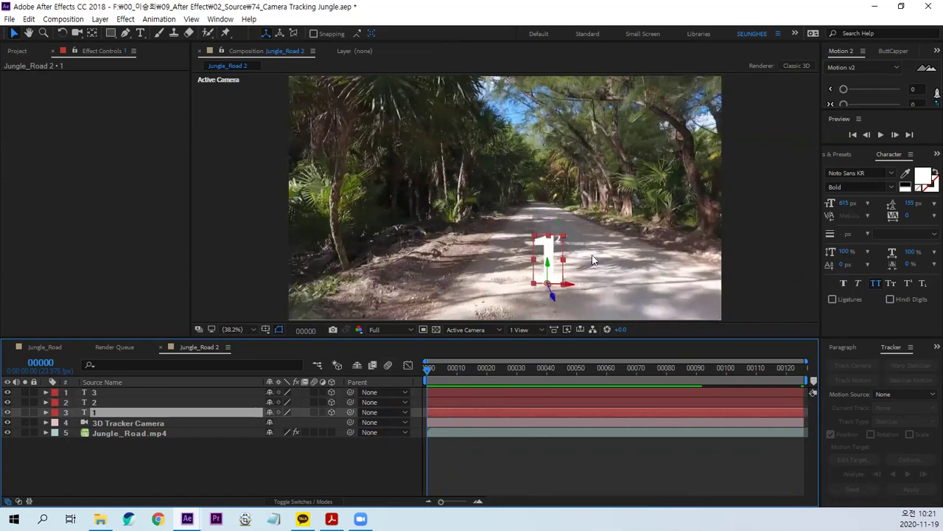
{"action": "left_click", "coordinate": [103, 402]}
Step: Set numbers 2 and 3 to 615 px font size, then deselect all layers
{"action": "left_click", "coordinate": [845, 203]}
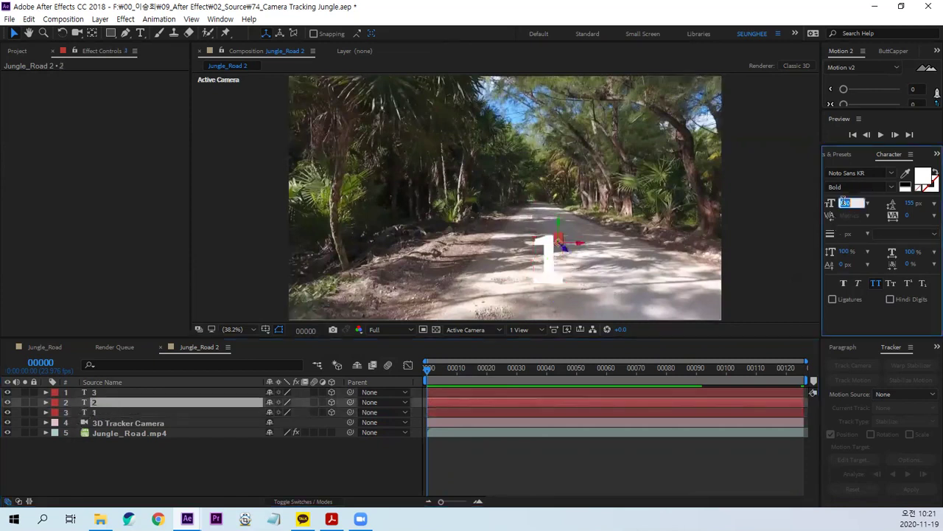
{"action": "type", "text": "615"}
{"action": "key", "text": "Return"}
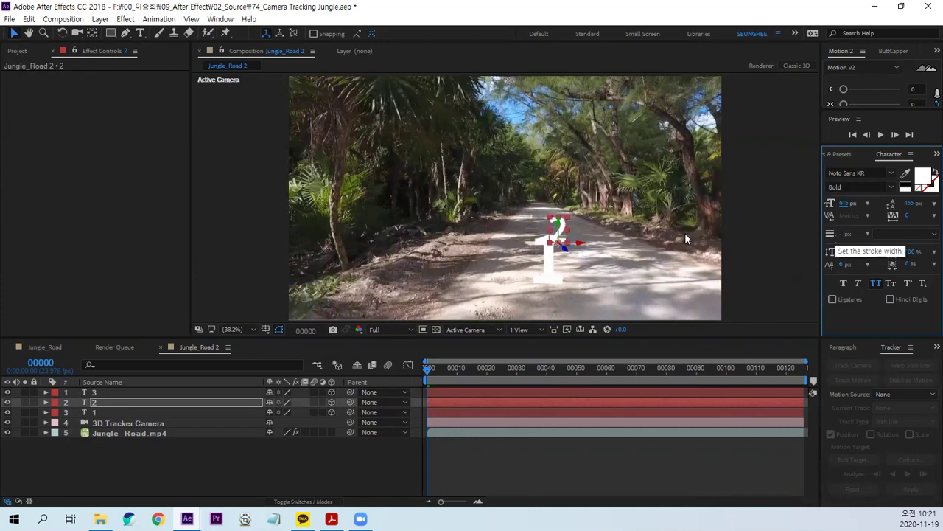
{"action": "left_click", "coordinate": [92, 393]}
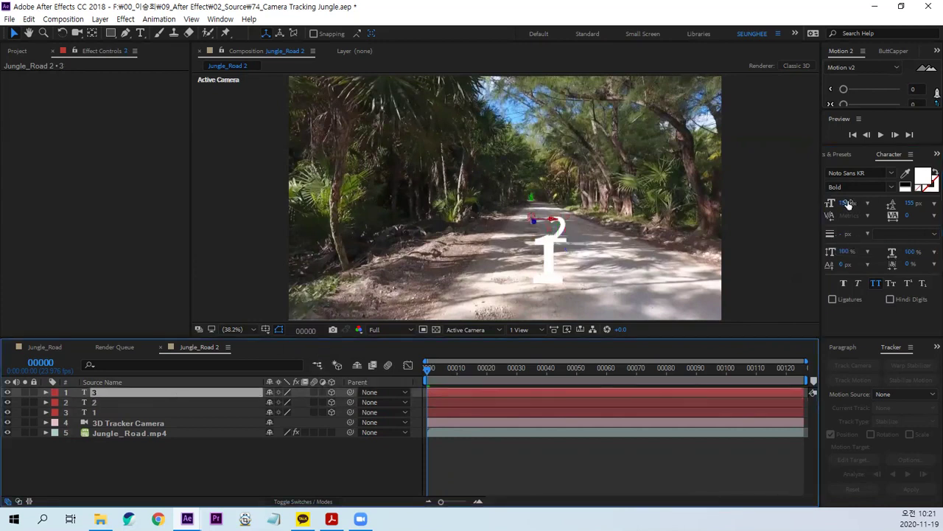
{"action": "left_click", "coordinate": [848, 202]}
{"action": "type", "text": "5"}
{"action": "key", "text": "Return"}
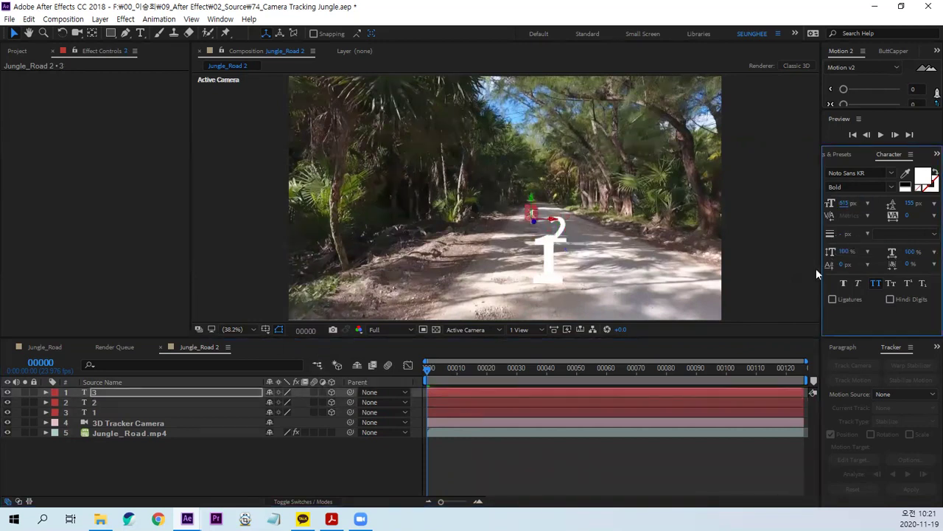
{"action": "left_click", "coordinate": [626, 456]}
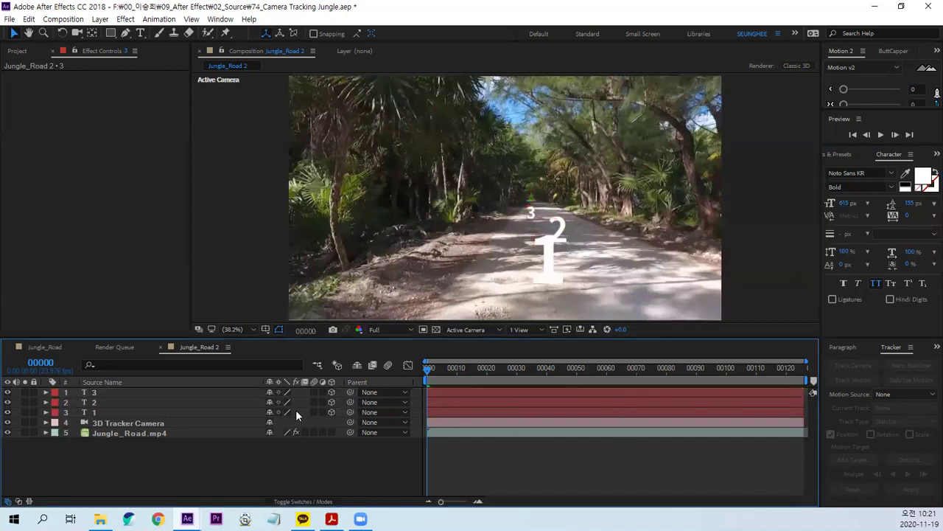
Step: Show Jungle_Road.mp4's 3D Camera Tracker points and set a target on the road near the numbers
{"action": "left_click", "coordinate": [125, 432]}
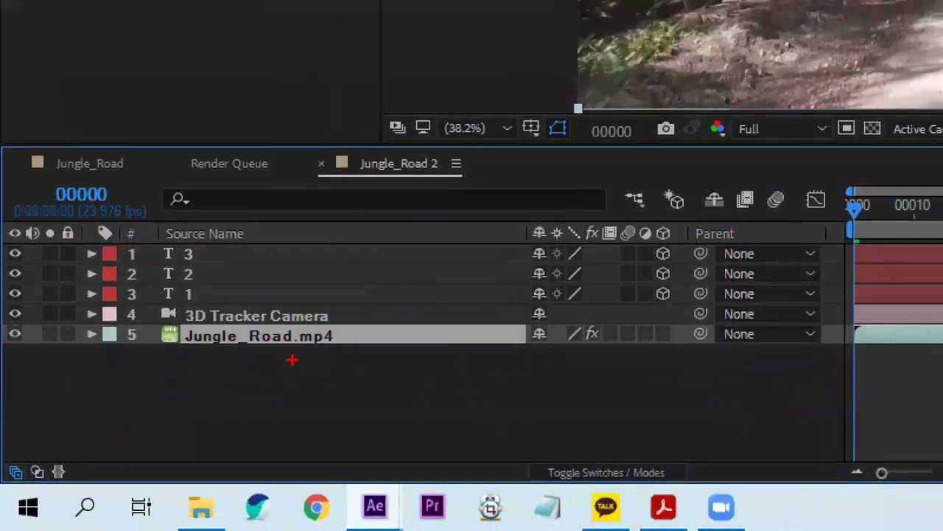
{"action": "left_click_drag", "start_coordinate": [162, 433], "coordinate": [165, 448]}
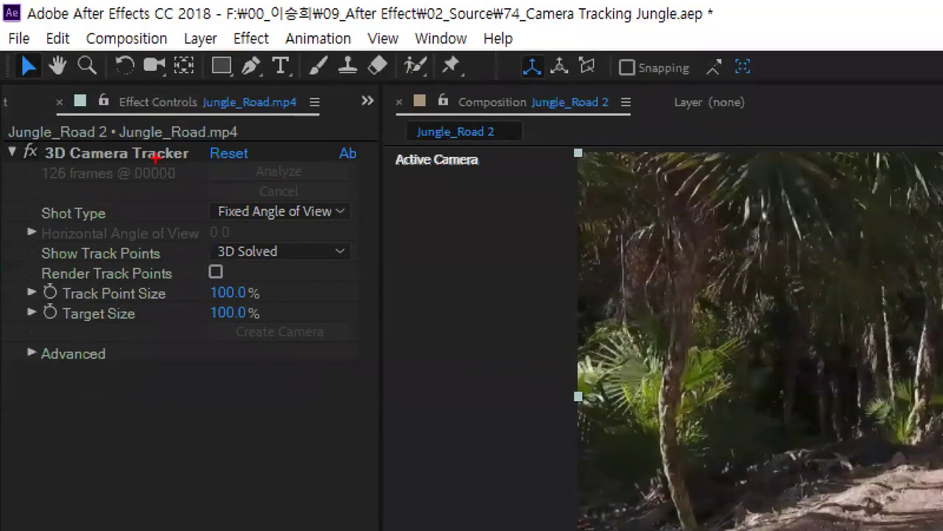
{"action": "left_click_drag", "start_coordinate": [175, 157], "coordinate": [178, 164]}
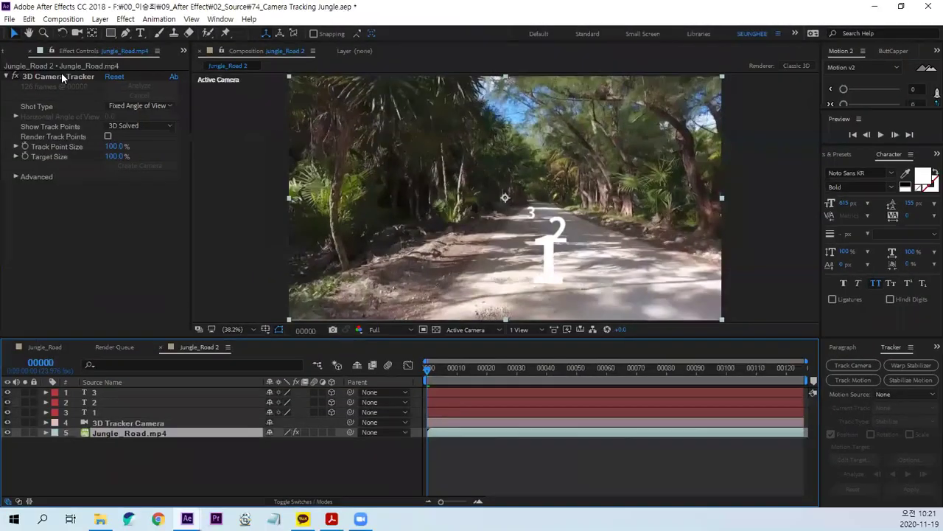
{"action": "left_click", "coordinate": [63, 74]}
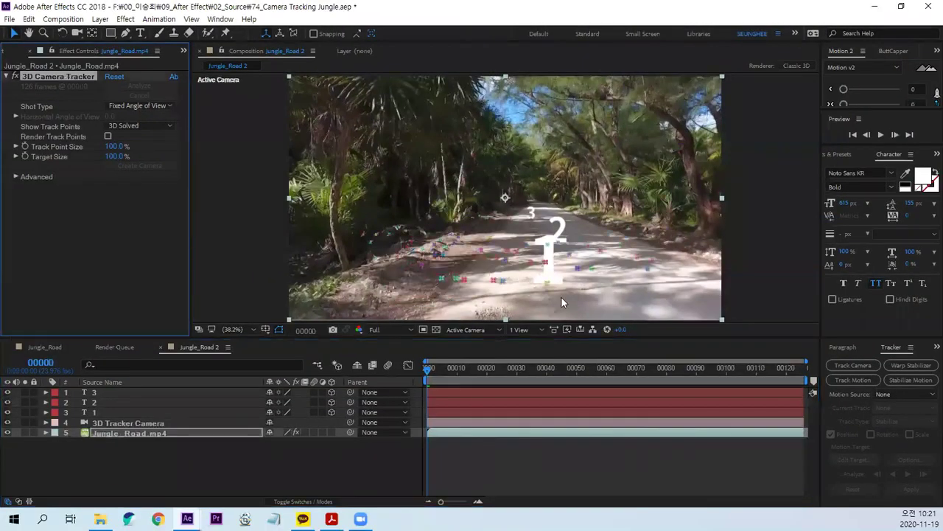
{"action": "left_click", "coordinate": [546, 285]}
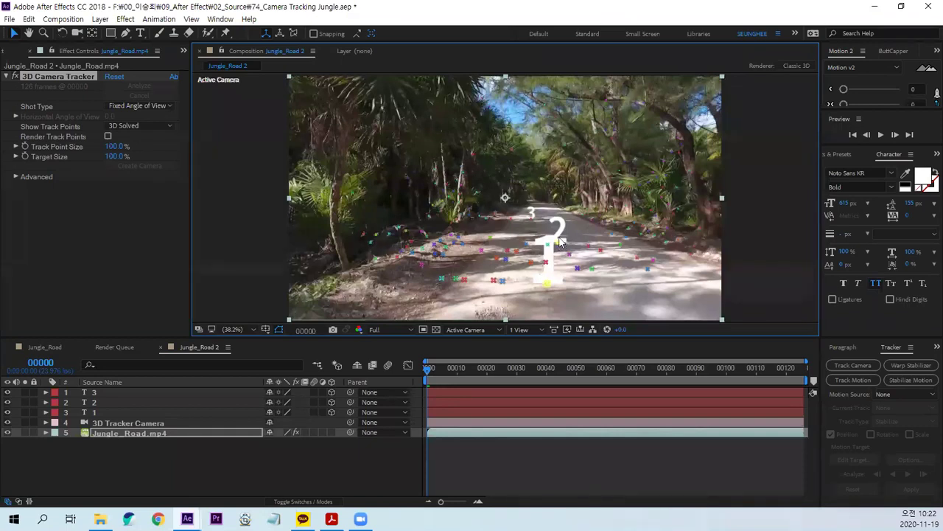
{"action": "mouse_move", "coordinate": [533, 223]}
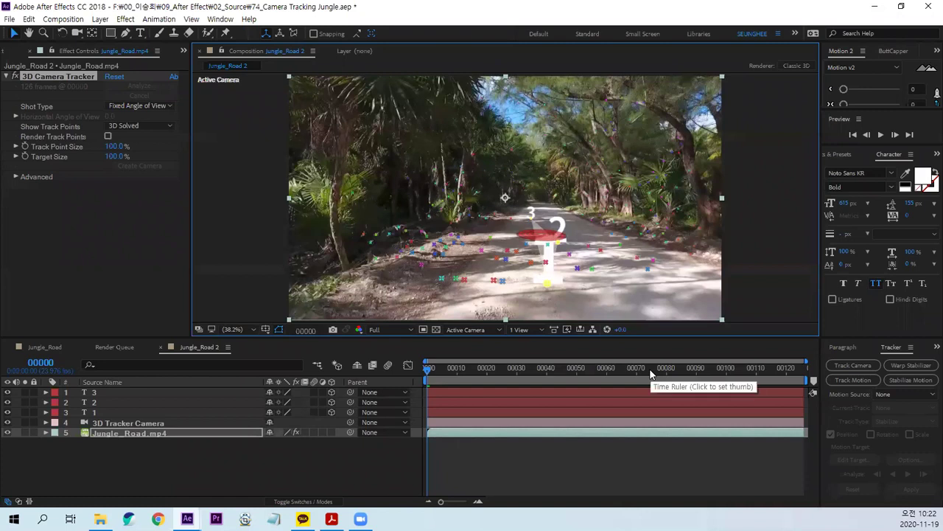
Step: Create a Shadow Catcher and Light at the road target, then deselect the footage
{"action": "right_click", "coordinate": [544, 237]}
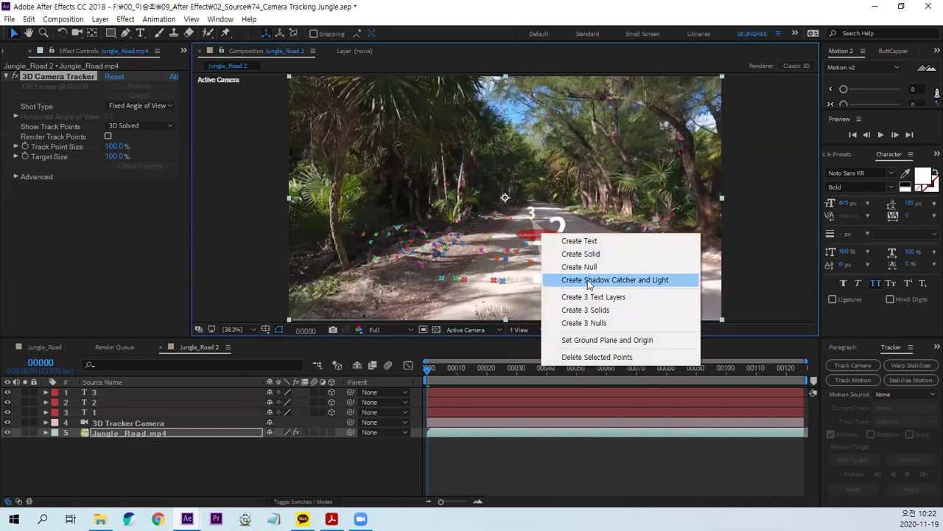
{"action": "left_click", "coordinate": [589, 280]}
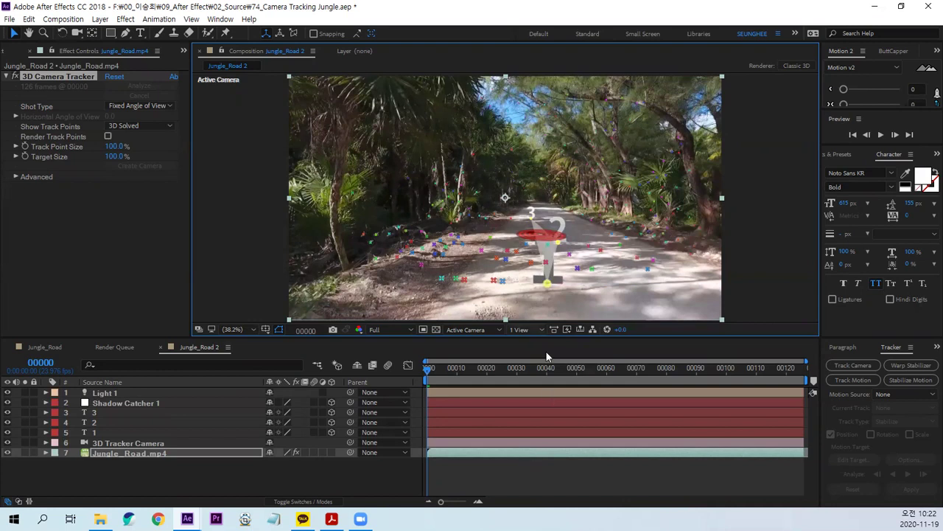
{"action": "left_click", "coordinate": [597, 475]}
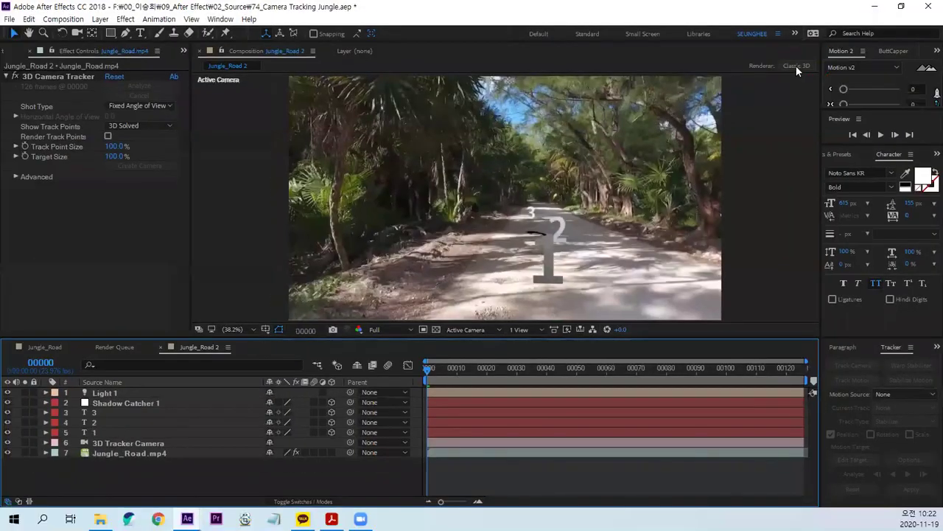
Step: Switch the Jungle_Road 2 renderer from Classic 3D to CINEMA 4D
{"action": "left_click", "coordinate": [797, 65]}
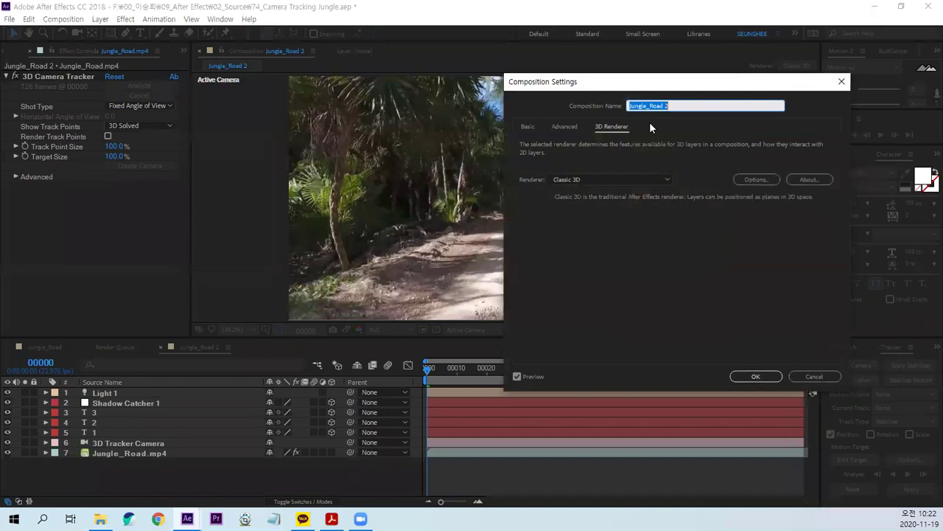
{"action": "left_click", "coordinate": [584, 180]}
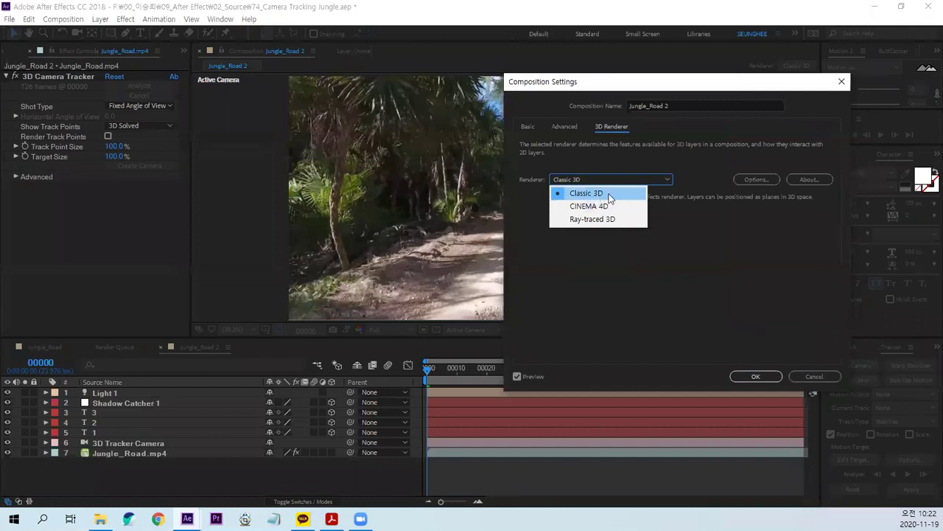
{"action": "left_click", "coordinate": [597, 208]}
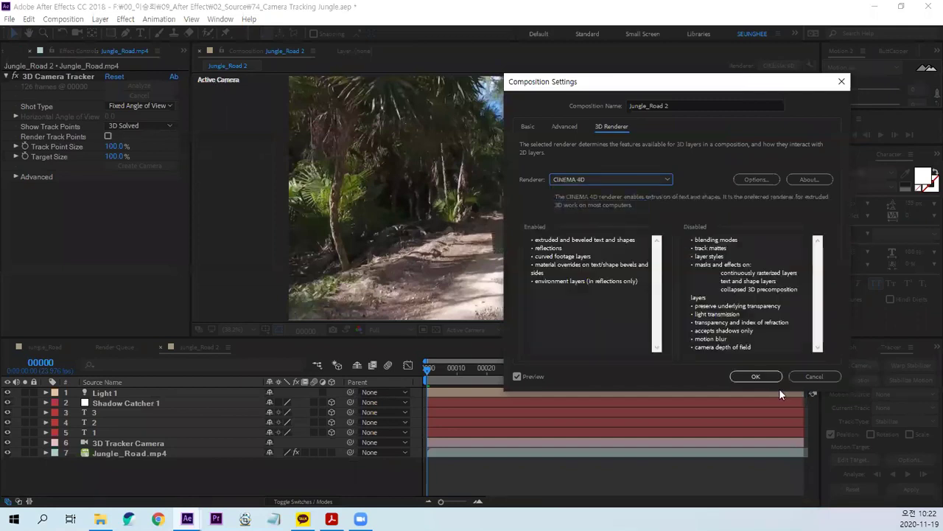
{"action": "left_click", "coordinate": [756, 376]}
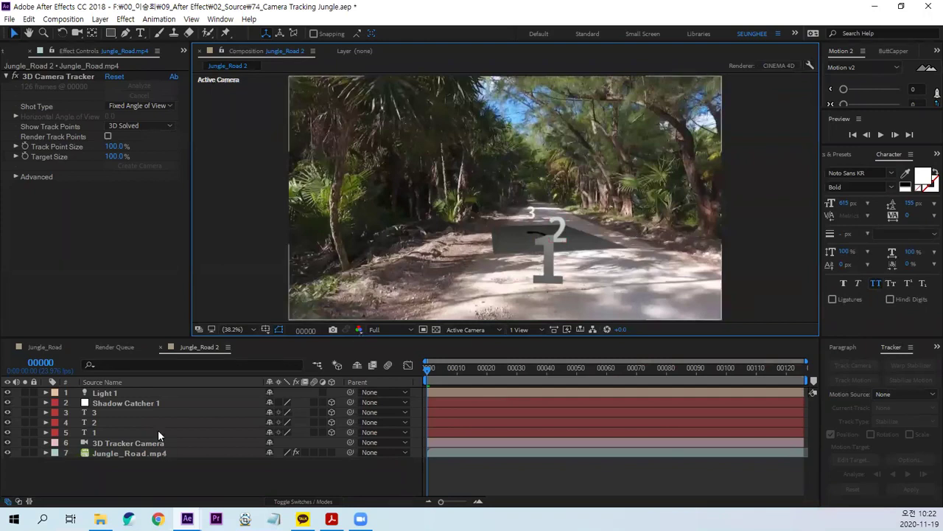
Step: Scale Shadow Catcher 1 up to about 1027%
{"action": "left_click", "coordinate": [122, 404]}
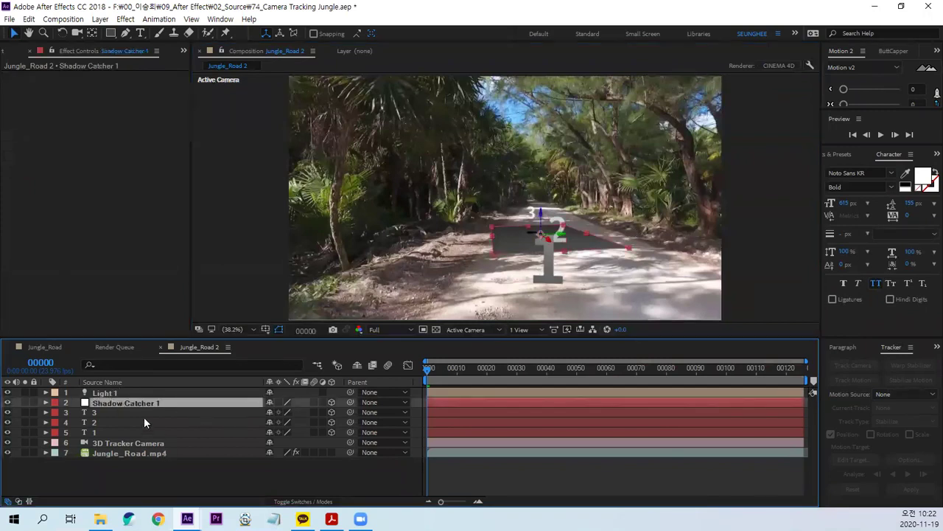
{"action": "key", "text": "s"}
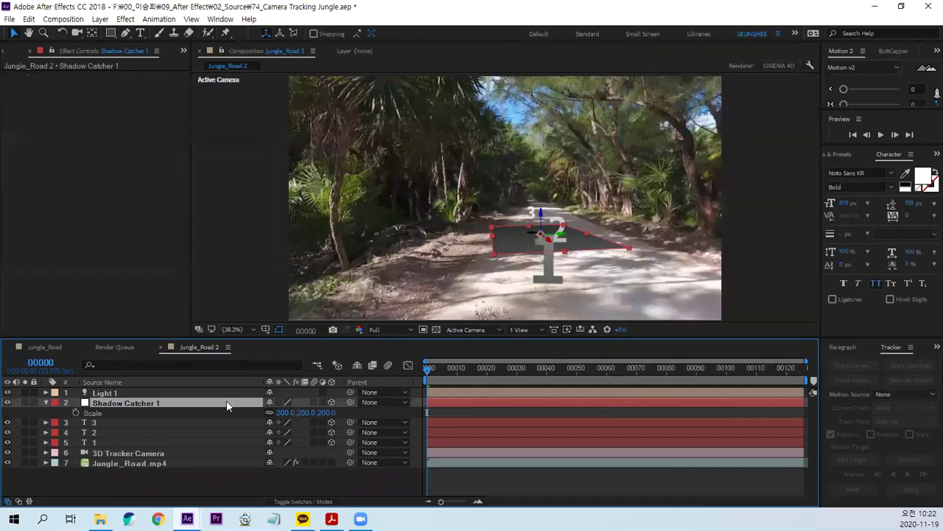
{"action": "left_click_drag", "start_coordinate": [285, 412], "coordinate": [711, 375]}
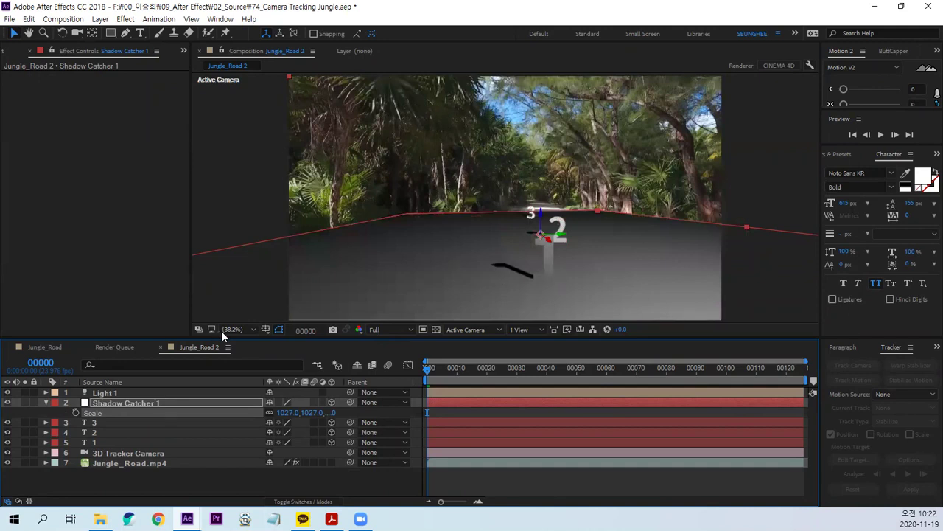
Step: Move Shadow Catcher 1 to position 988.5, 1338.3, 730.9 under the road, then deselect
{"action": "key", "text": "p"}
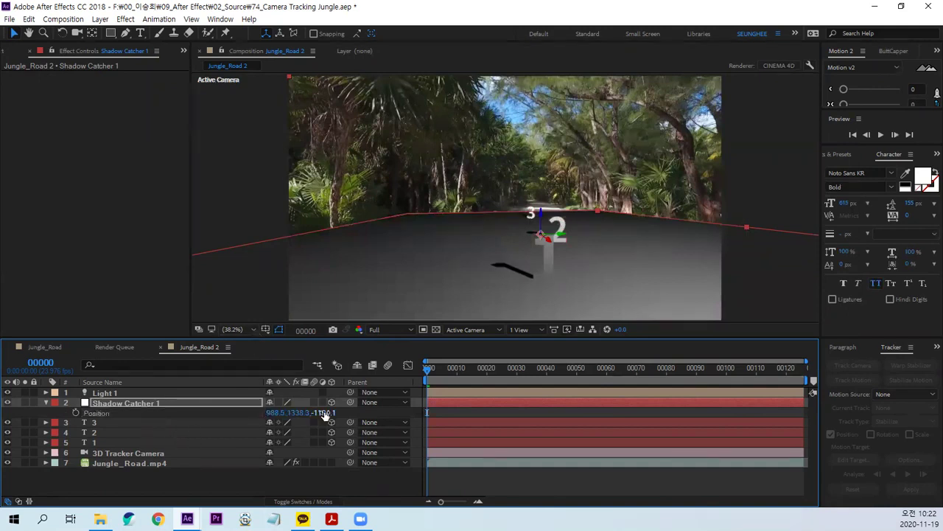
{"action": "left_click_drag", "start_coordinate": [325, 414], "coordinate": [709, 425]}
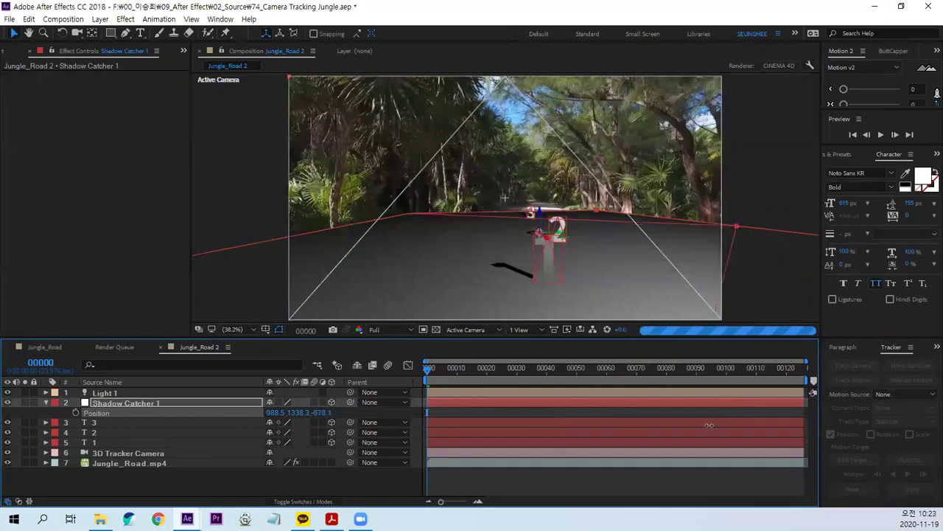
{"action": "left_click_drag", "start_coordinate": [709, 425], "coordinate": [897, 426]}
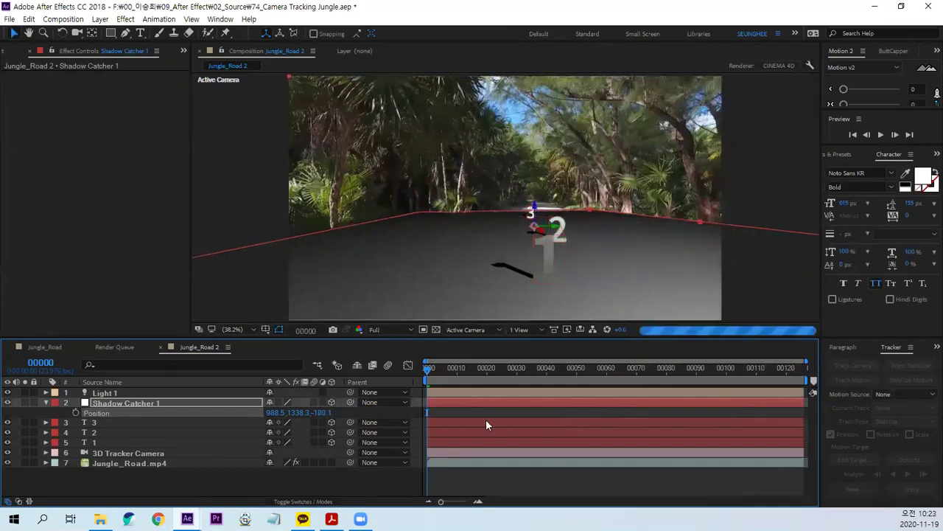
{"action": "left_click_drag", "start_coordinate": [320, 413], "coordinate": [619, 218]}
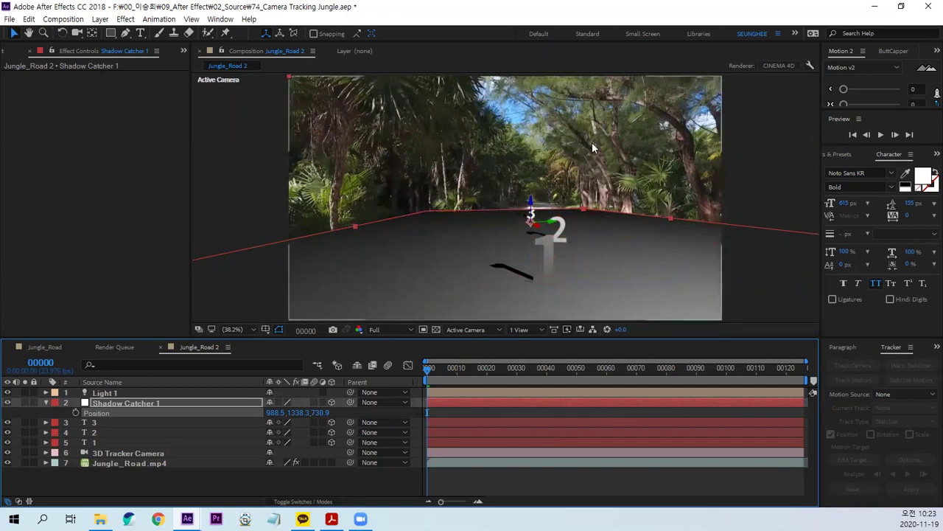
{"action": "left_click", "coordinate": [524, 486]}
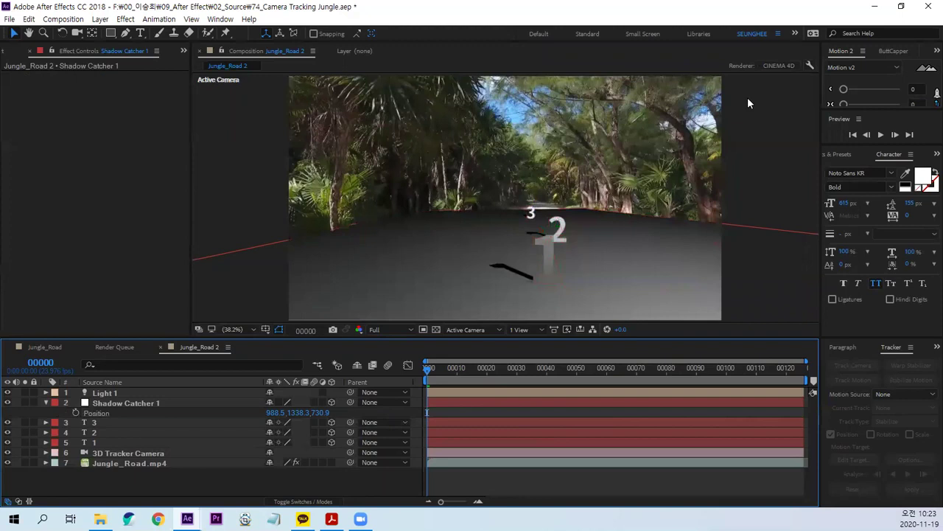
Step: Set the Jungle_Road 2 renderer back to Classic 3D and select Light 1
{"action": "left_click", "coordinate": [770, 64]}
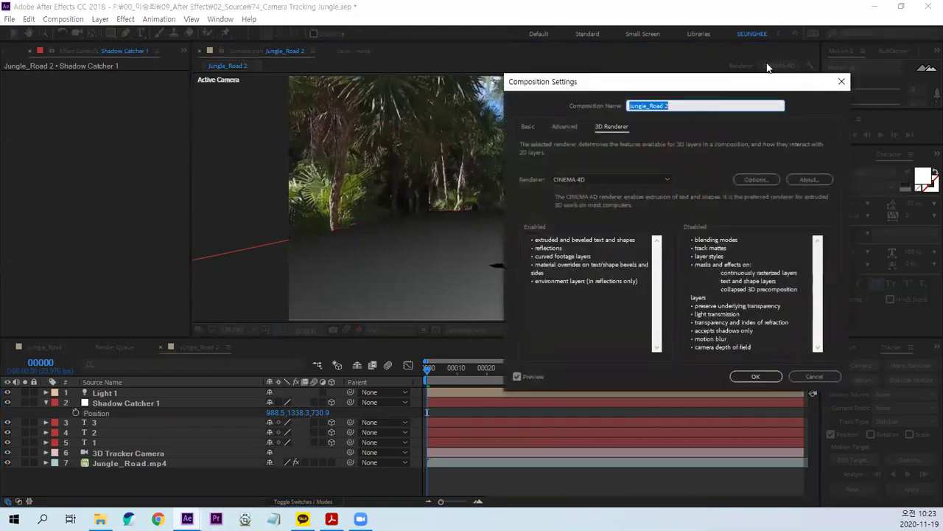
{"action": "left_click", "coordinate": [599, 178]}
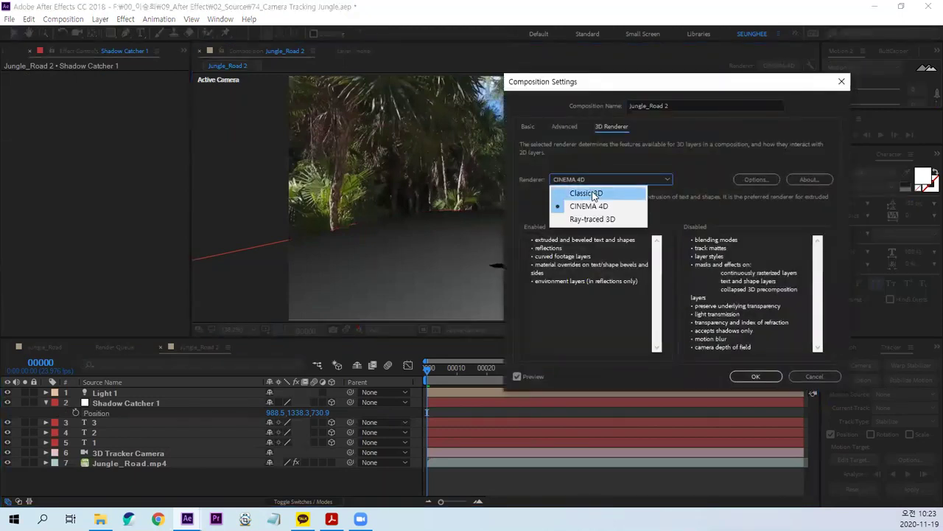
{"action": "left_click", "coordinate": [597, 190]}
{"action": "left_click", "coordinate": [758, 378]}
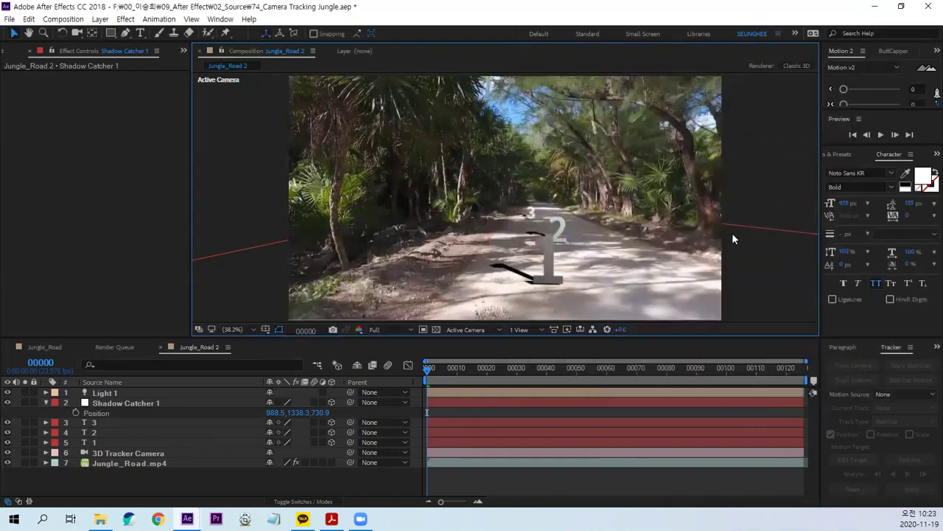
{"action": "left_click", "coordinate": [115, 395]}
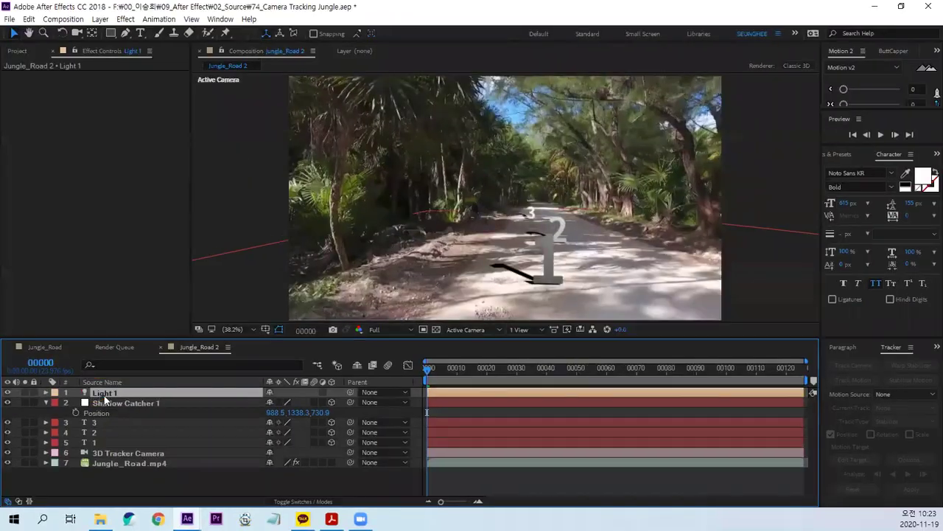
Step: In Light 1's Light Settings, change Shadow Darkness from 100% to 65%
{"action": "double_click", "coordinate": [669, 395]}
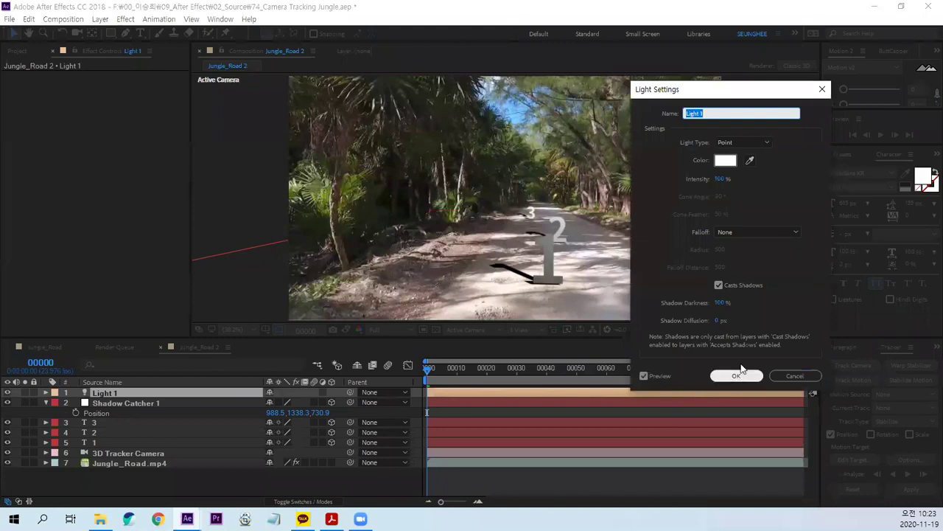
{"action": "left_click_drag", "start_coordinate": [730, 97], "coordinate": [712, 98]}
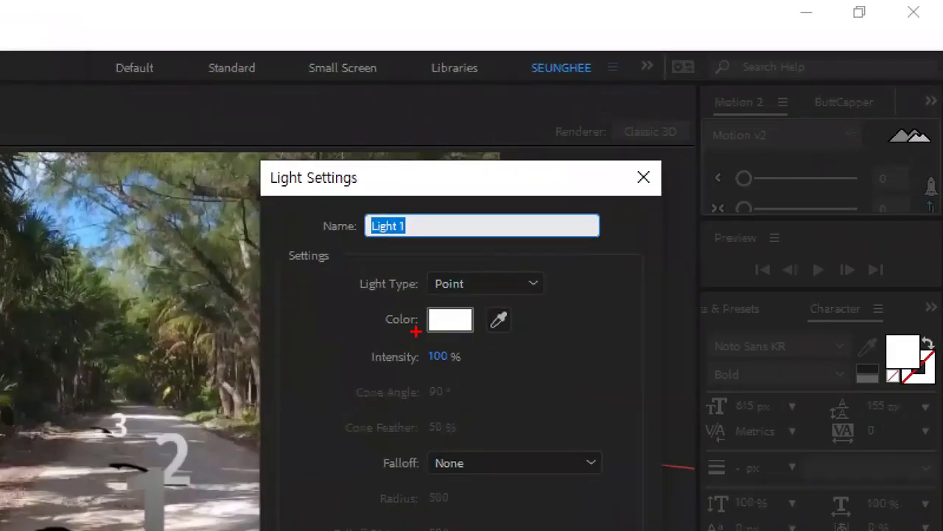
{"action": "left_click_drag", "start_coordinate": [693, 161], "coordinate": [733, 196]}
{"action": "mouse_move", "coordinate": [483, 393]}
{"action": "left_mouse_down"}
{"action": "mouse_move", "coordinate": [498, 343]}
{"action": "mouse_move", "coordinate": [476, 396]}
{"action": "left_mouse_up"}
{"action": "left_click_drag", "start_coordinate": [294, 402], "coordinate": [445, 398]}
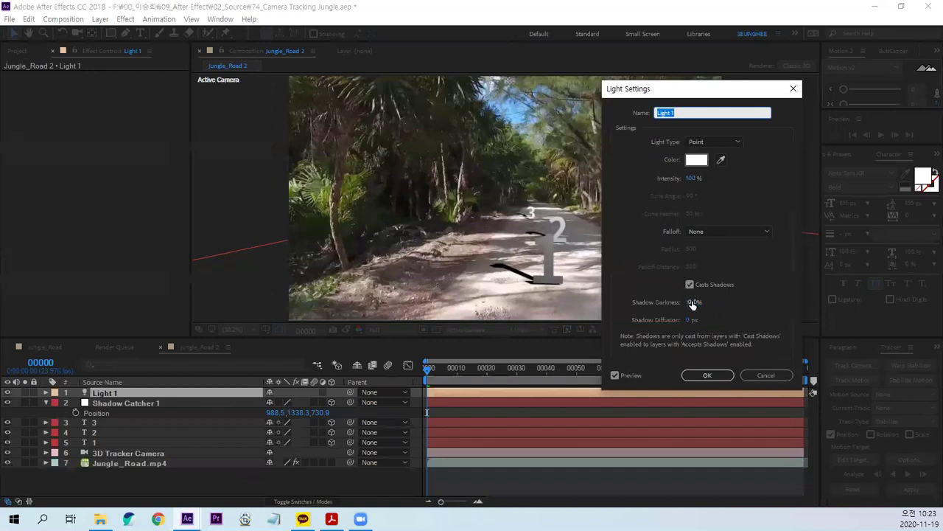
{"action": "left_click", "coordinate": [693, 302]}
{"action": "type", "text": "65"}
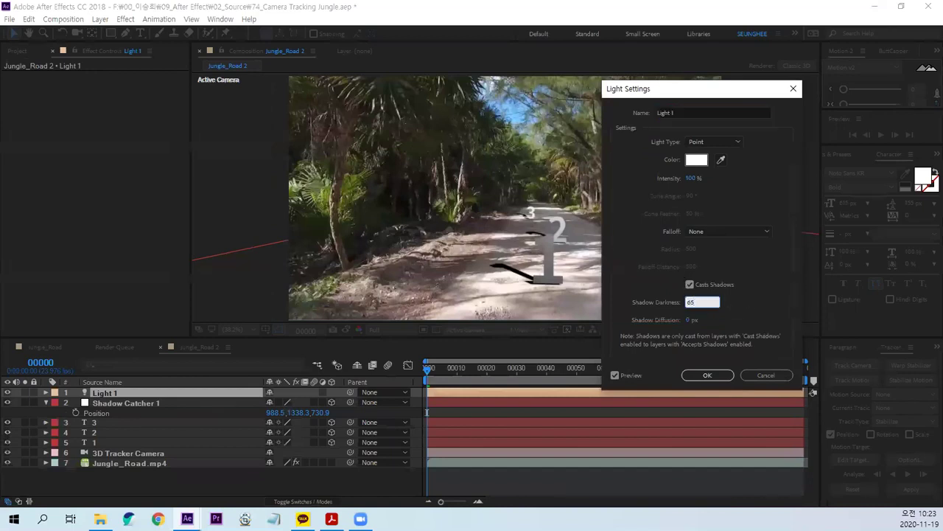
{"action": "key", "text": "Return"}
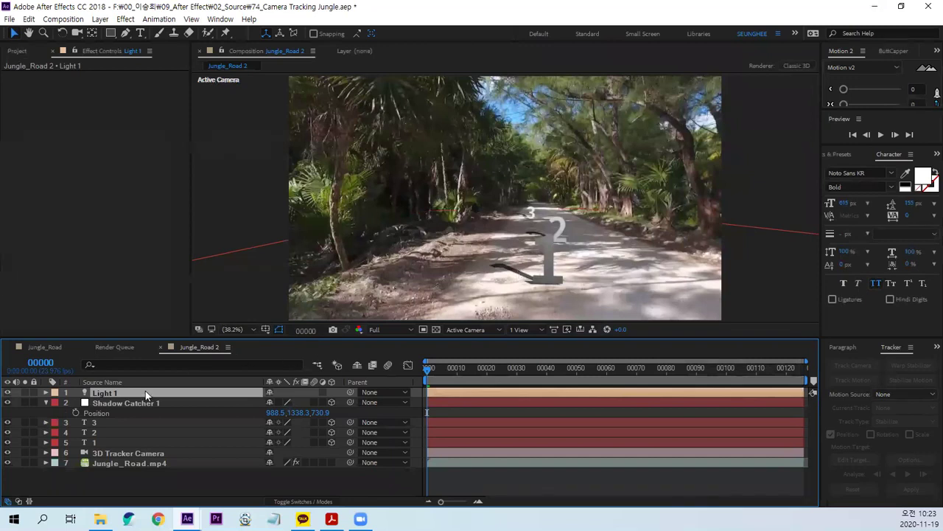
Step: Reveal Light 1's Position and switch the viewer to 2 Views - Horizontal, Custom View 1 beside Active Camera
{"action": "key", "text": "p"}
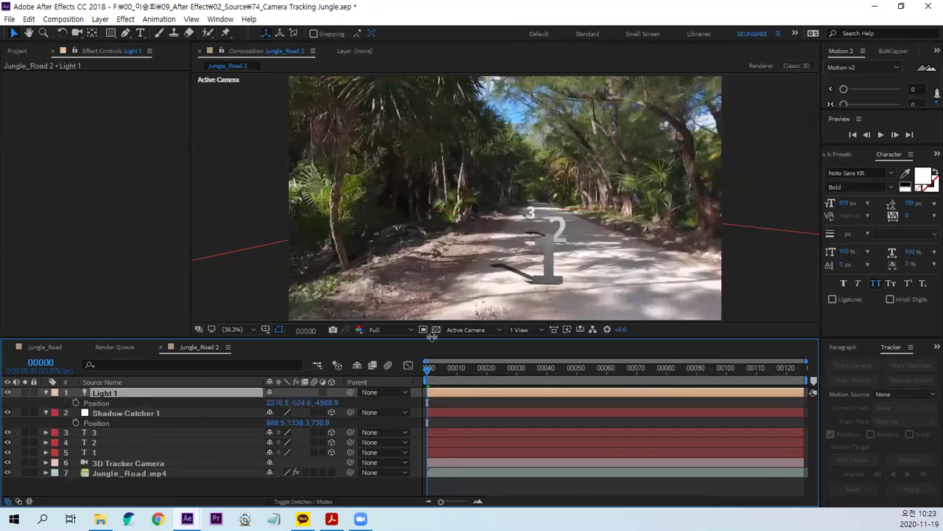
{"action": "left_click", "coordinate": [521, 328]}
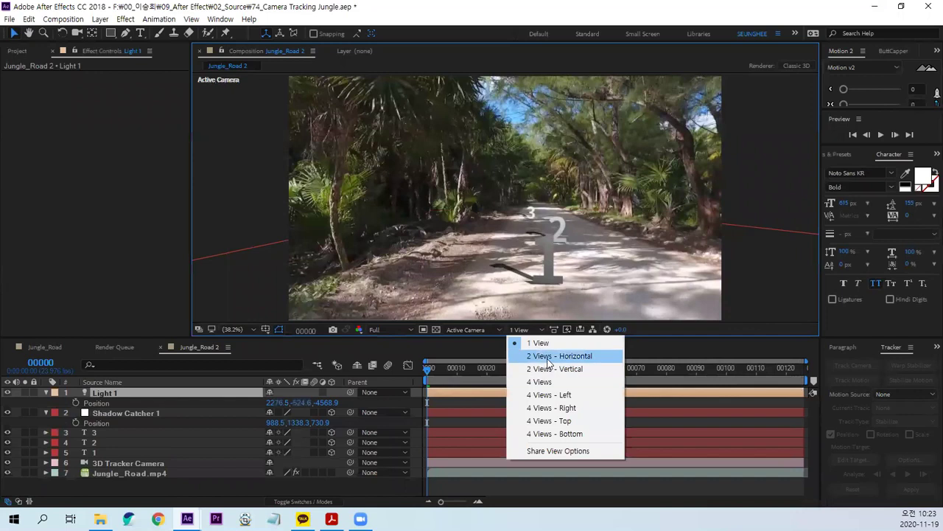
{"action": "left_click", "coordinate": [548, 356]}
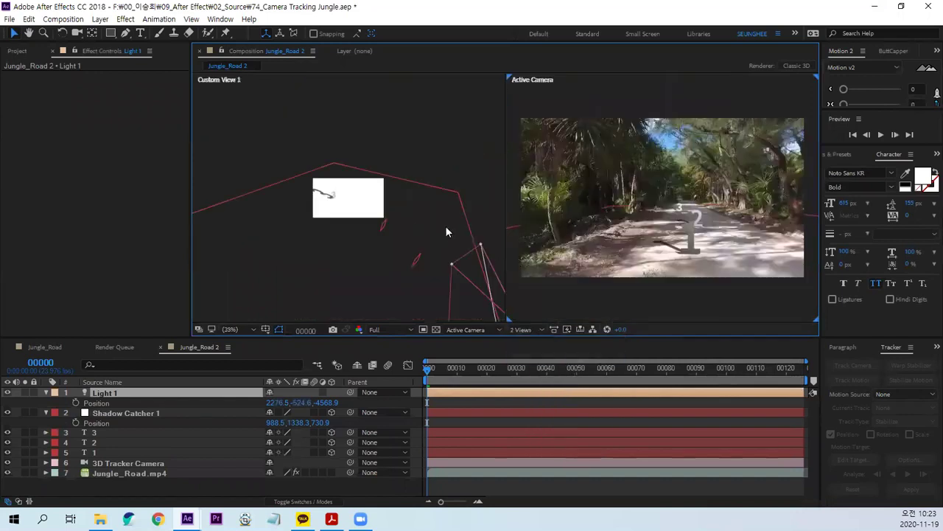
{"action": "left_click_drag", "start_coordinate": [334, 181], "coordinate": [326, 178]}
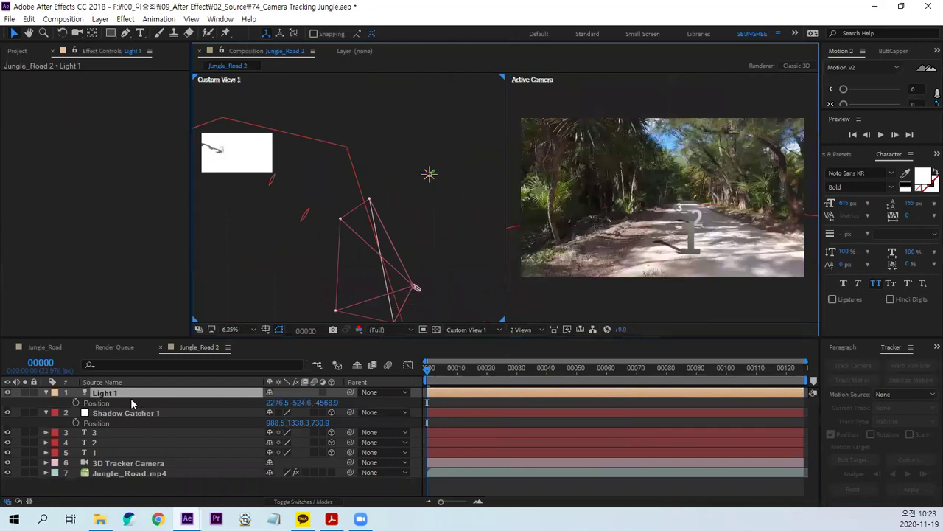
Step: Scrub Light 1's Position X to 1352.5, then frame the road in the Active Camera view
{"action": "mouse_move", "coordinate": [277, 402]}
{"action": "left_mouse_down"}
{"action": "mouse_move", "coordinate": [39, 415]}
{"action": "mouse_move", "coordinate": [761, 236]}
{"action": "left_mouse_up"}
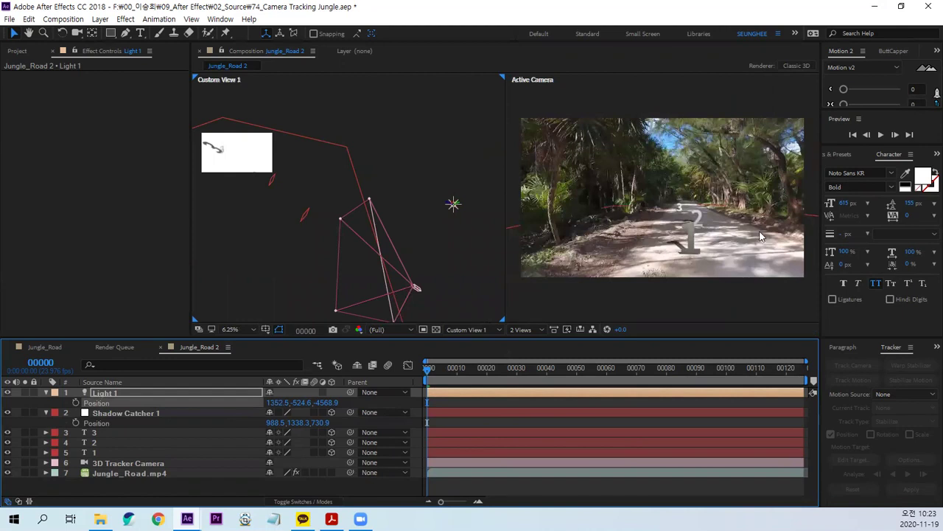
{"action": "left_click", "coordinate": [737, 256]}
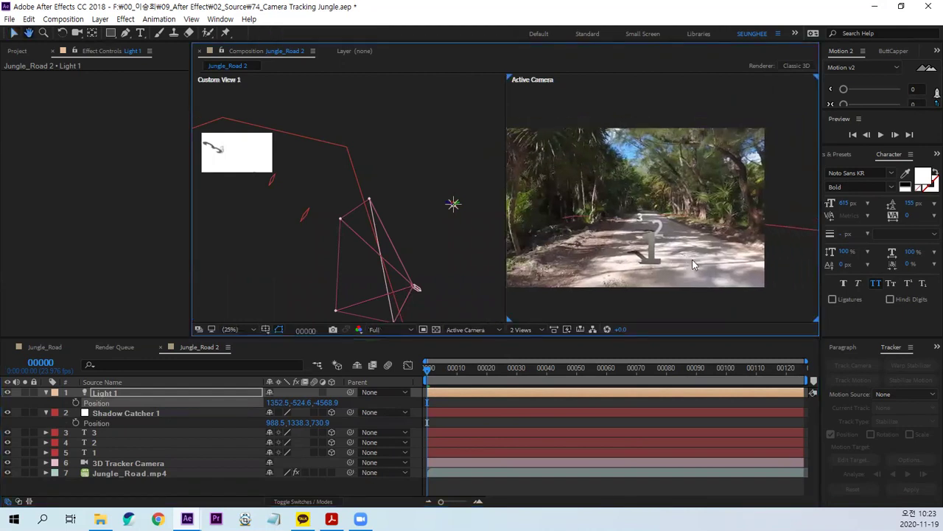
{"action": "scroll", "coordinate": [692, 260], "scroll_direction": "up", "scroll_amount": 2}
{"action": "mouse_move", "coordinate": [696, 295]}
{"action": "left_mouse_down"}
{"action": "mouse_move", "coordinate": [670, 223]}
{"action": "mouse_move", "coordinate": [757, 236]}
{"action": "mouse_move", "coordinate": [757, 246]}
{"action": "mouse_move", "coordinate": [705, 268]}
{"action": "left_mouse_up"}
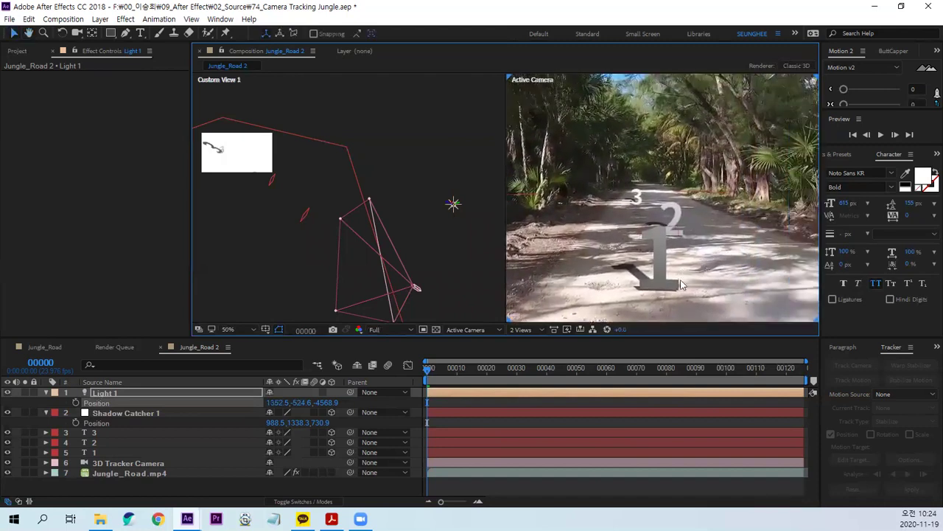
{"action": "scroll", "coordinate": [710, 273], "scroll_direction": "down", "scroll_amount": 2}
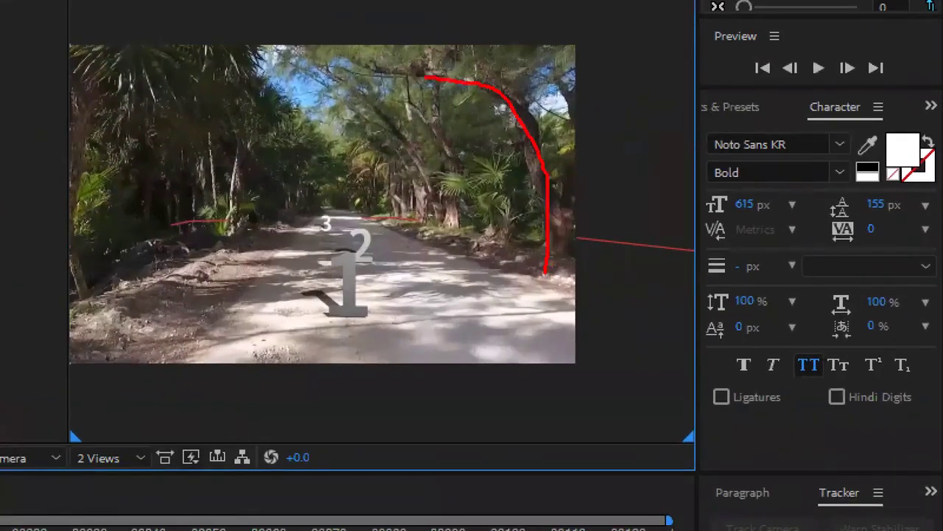
Step: Scrub Light 1's Position Z from -4568.9 to -2773.9, bringing the light closer
{"action": "left_click_drag", "start_coordinate": [496, 253], "coordinate": [425, 262]}
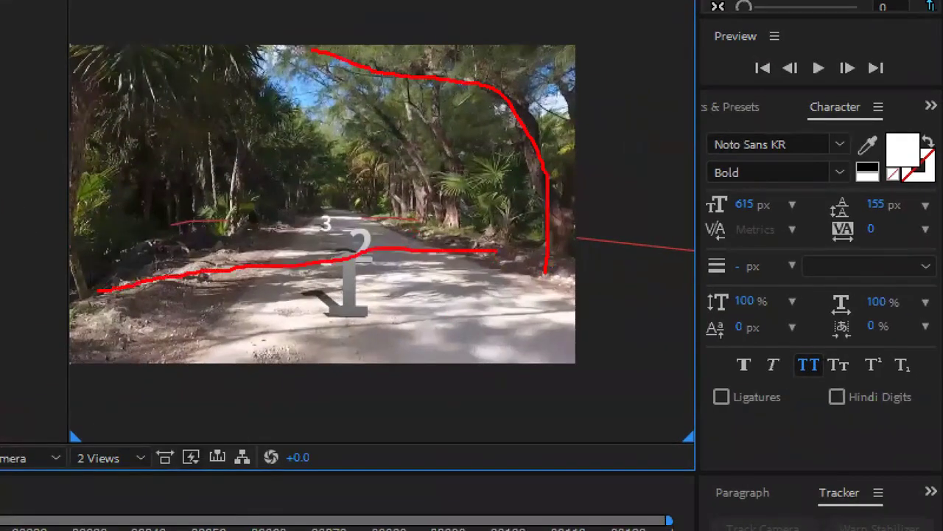
{"action": "mouse_move", "coordinate": [542, 177]}
{"action": "left_mouse_down"}
{"action": "mouse_move", "coordinate": [461, 188]}
{"action": "mouse_move", "coordinate": [516, 199]}
{"action": "left_mouse_up"}
{"action": "mouse_move", "coordinate": [498, 243]}
{"action": "left_mouse_down"}
{"action": "mouse_move", "coordinate": [354, 287]}
{"action": "mouse_move", "coordinate": [498, 301]}
{"action": "left_mouse_up"}
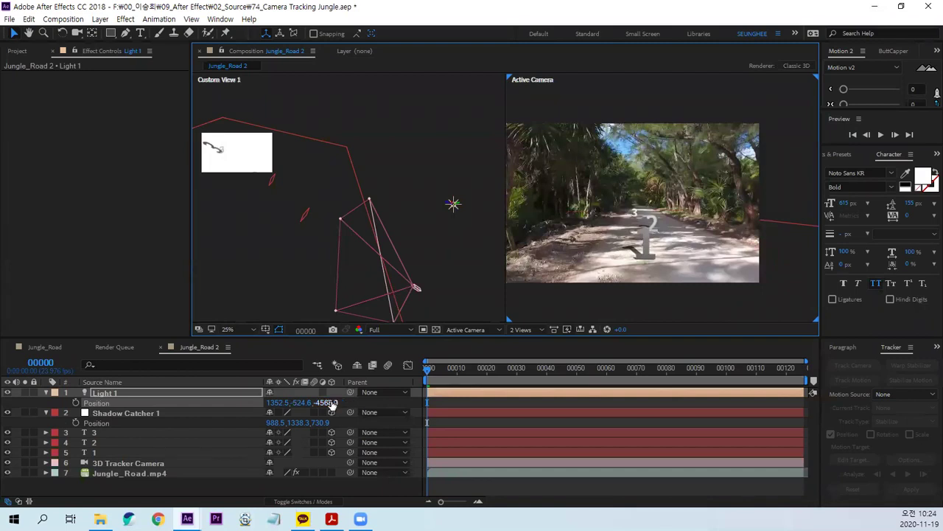
{"action": "mouse_move", "coordinate": [331, 405]}
{"action": "left_mouse_down"}
{"action": "mouse_move", "coordinate": [793, 464]}
{"action": "mouse_move", "coordinate": [232, 419]}
{"action": "mouse_move", "coordinate": [859, 398]}
{"action": "left_mouse_up"}
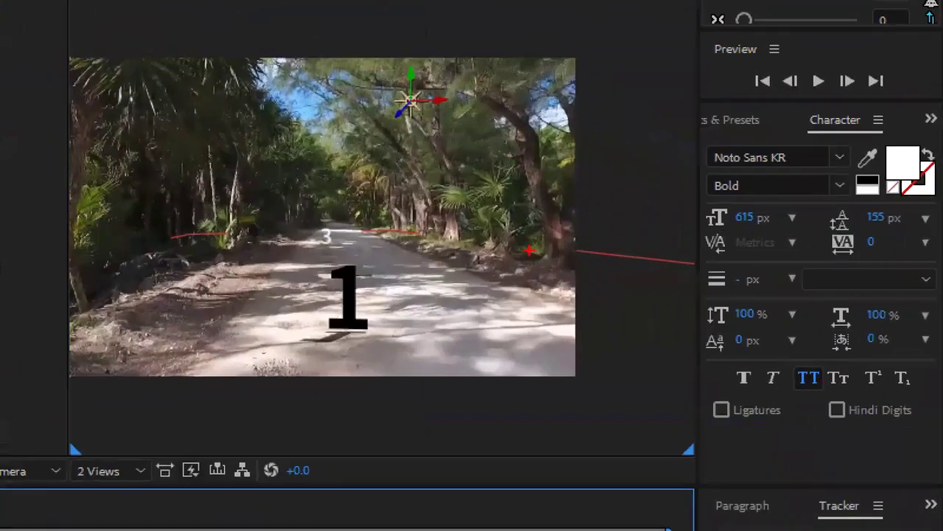
{"action": "left_click_drag", "start_coordinate": [735, 212], "coordinate": [726, 221]}
{"action": "left_click_drag", "start_coordinate": [507, 250], "coordinate": [431, 315]}
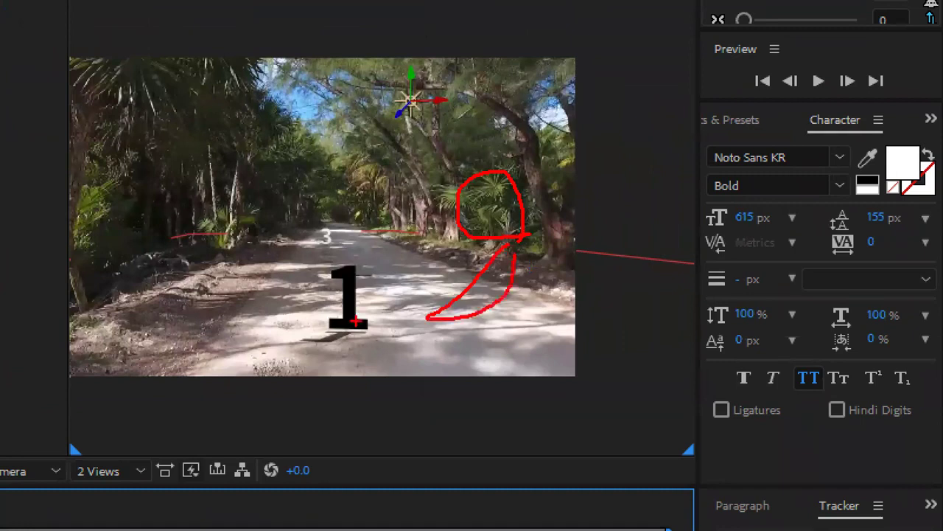
{"action": "left_click_drag", "start_coordinate": [355, 321], "coordinate": [365, 326]}
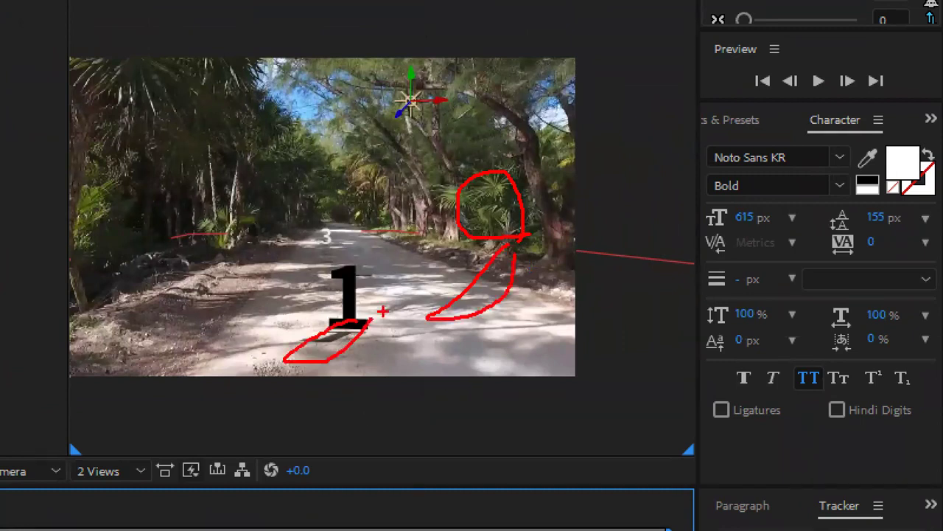
Step: Select Shadow Catcher 1 and scrub its Position Y from 1338.3 to 1320.3
{"action": "scroll", "coordinate": [656, 269], "scroll_direction": "up", "scroll_amount": 3}
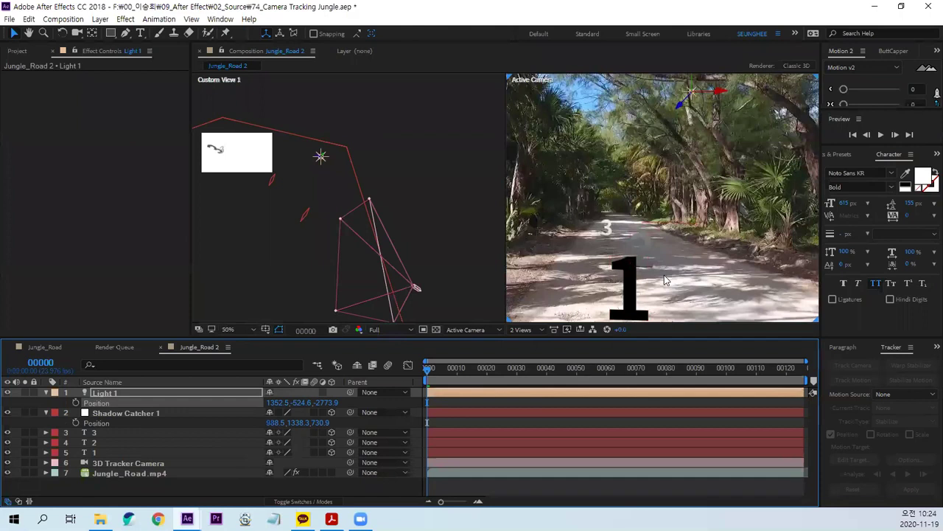
{"action": "left_click_drag", "start_coordinate": [665, 280], "coordinate": [684, 215]}
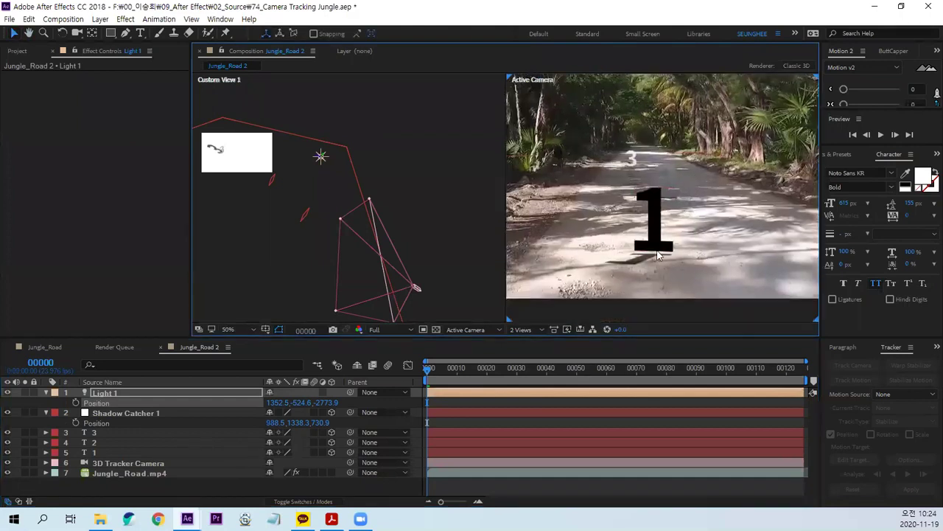
{"action": "scroll", "coordinate": [659, 255], "scroll_direction": "up", "scroll_amount": 2}
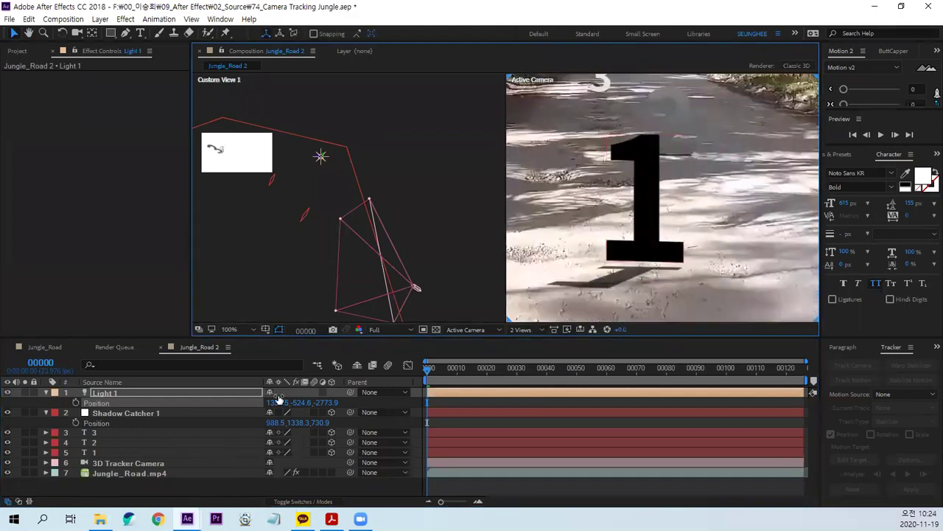
{"action": "left_click", "coordinate": [128, 412]}
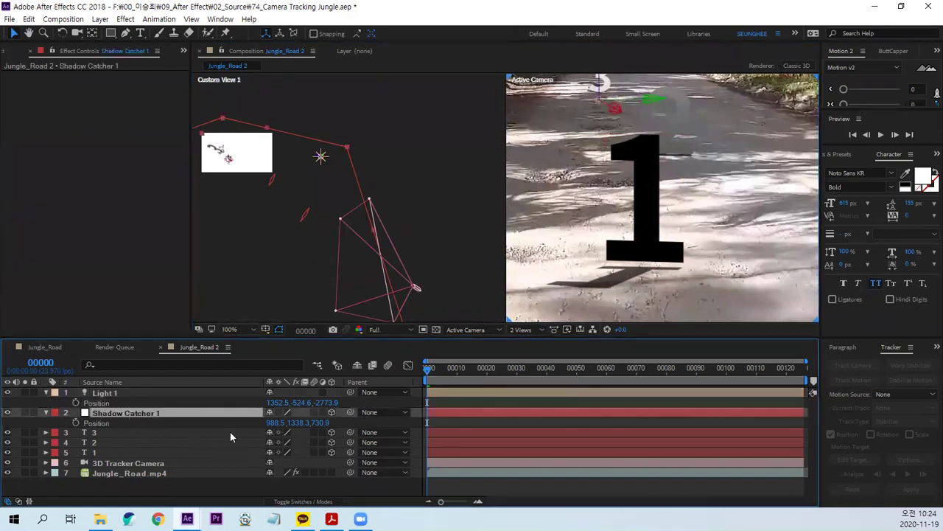
{"action": "left_click_drag", "start_coordinate": [295, 425], "coordinate": [282, 428]}
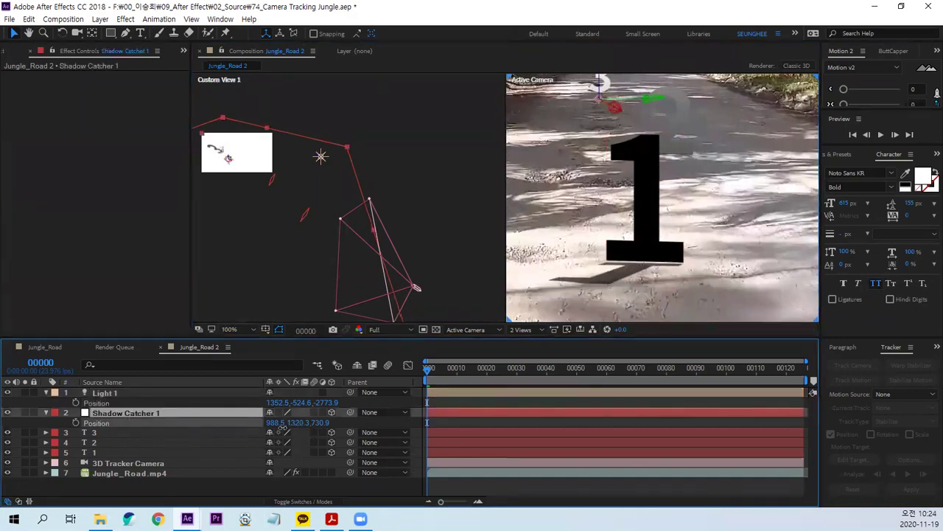
{"action": "key", "text": "Return"}
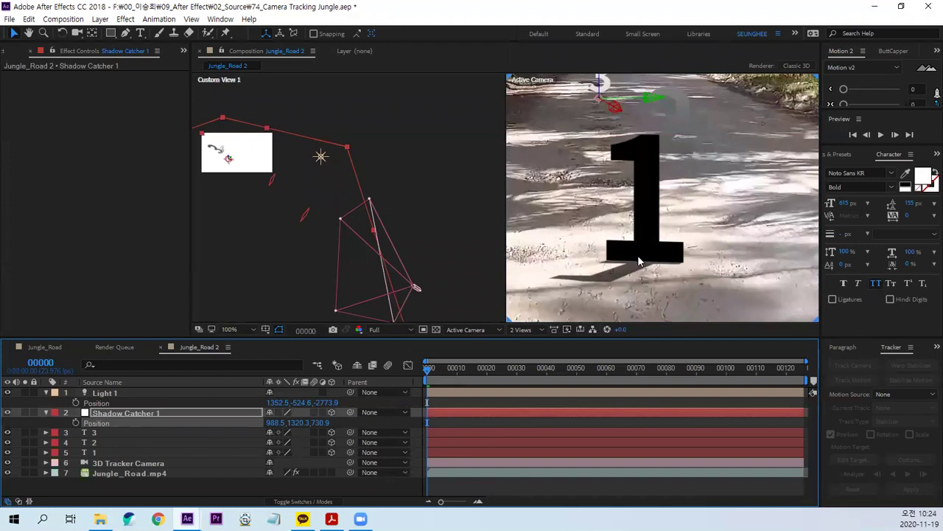
{"action": "scroll", "coordinate": [639, 259], "scroll_direction": "down", "scroll_amount": 2}
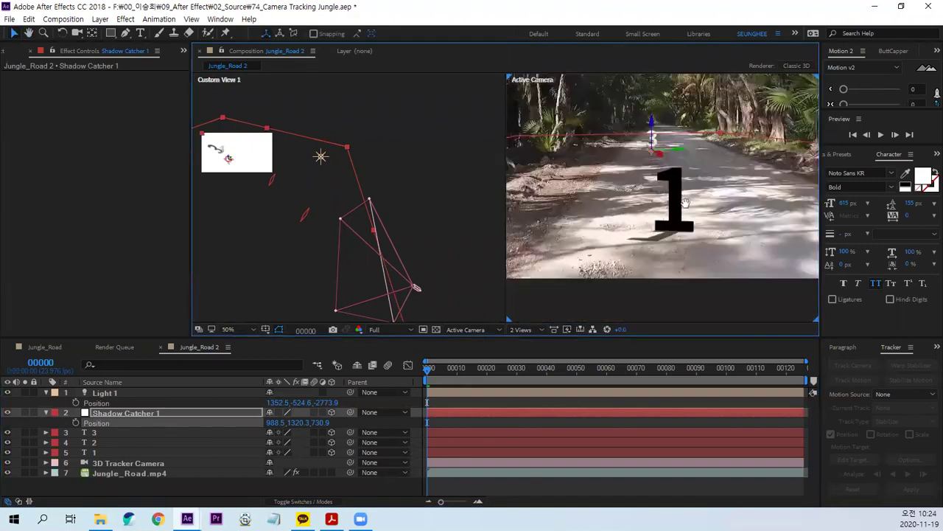
{"action": "left_click_drag", "start_coordinate": [685, 201], "coordinate": [669, 243]}
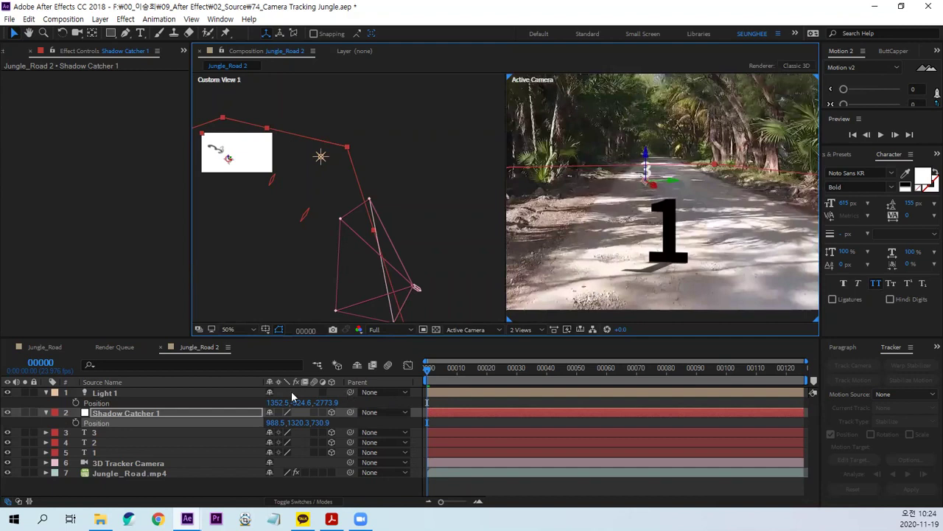
Step: Enter -4000 for Light 1's Position Z, then deselect the light layer
{"action": "left_click", "coordinate": [328, 404]}
{"action": "type", "text": "-4000"}
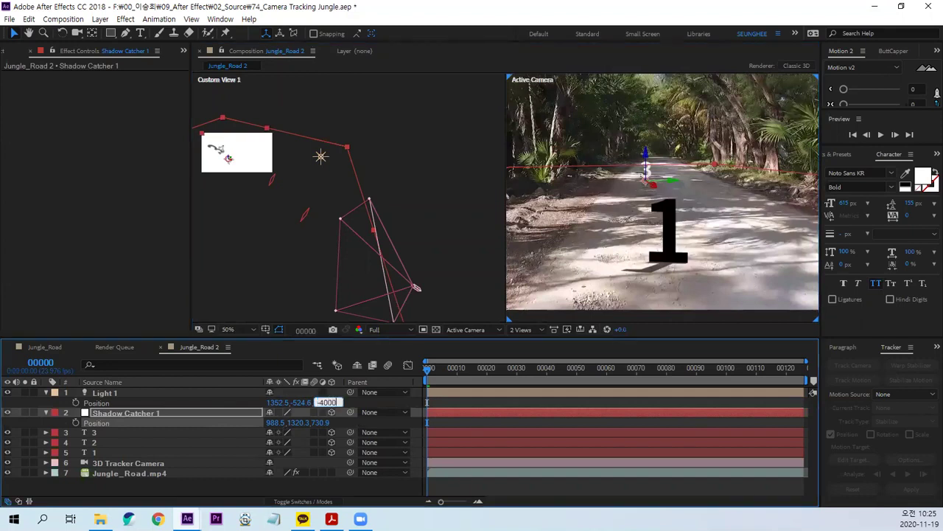
{"action": "key", "text": "Return"}
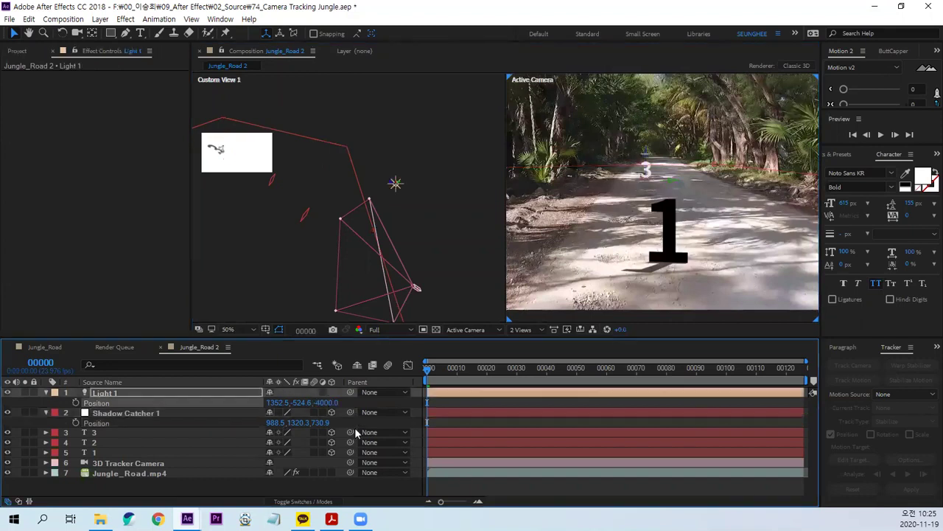
{"action": "left_click", "coordinate": [716, 240]}
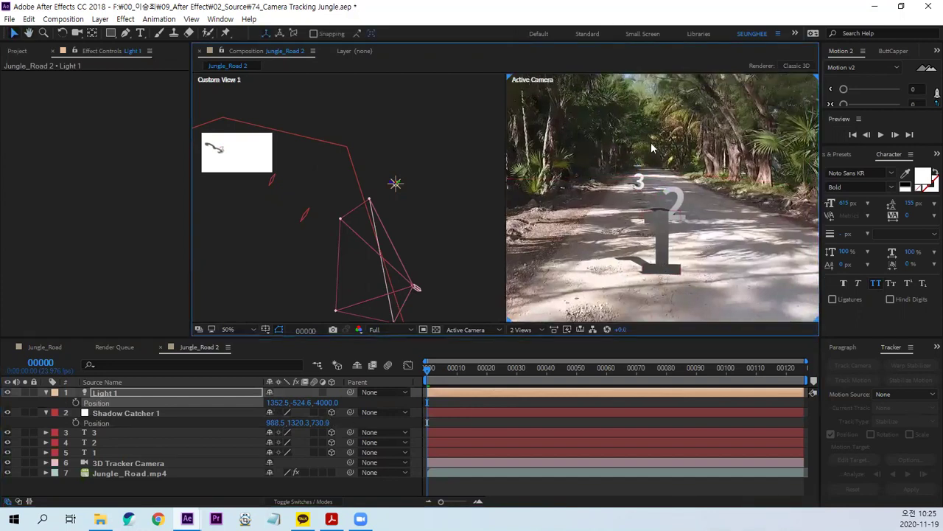
{"action": "left_click", "coordinate": [459, 492]}
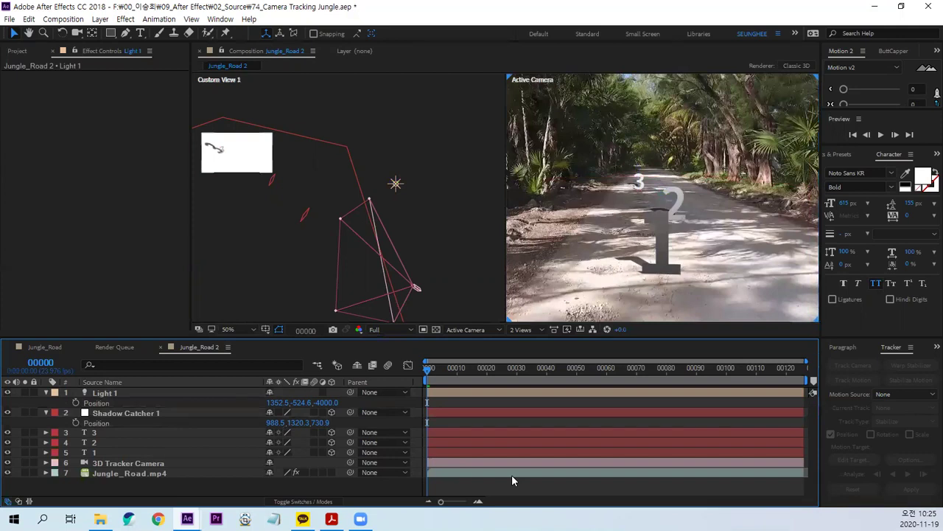
Step: Create a new Ambient light, Ambient Light 1, with Intensity 30%
{"action": "left_click", "coordinate": [101, 19]}
{"action": "mouse_move", "coordinate": [115, 34]}
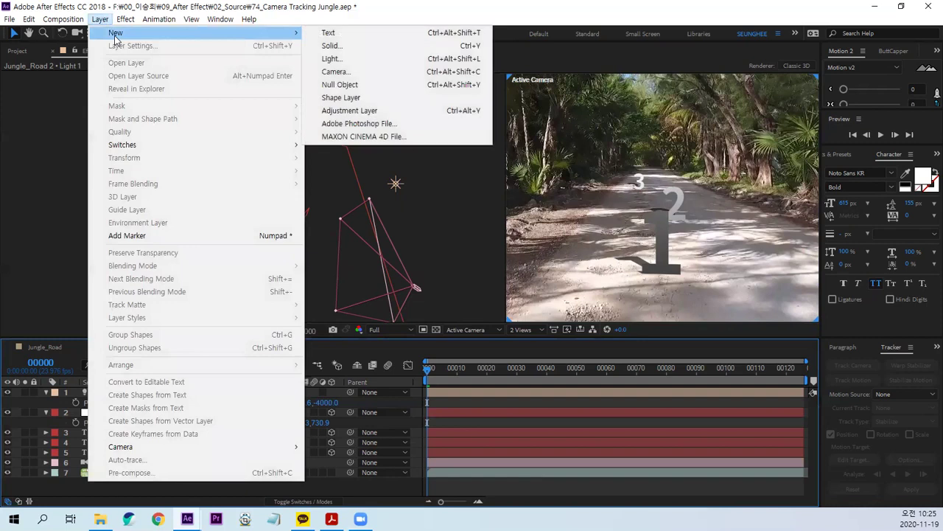
{"action": "left_click", "coordinate": [332, 59]}
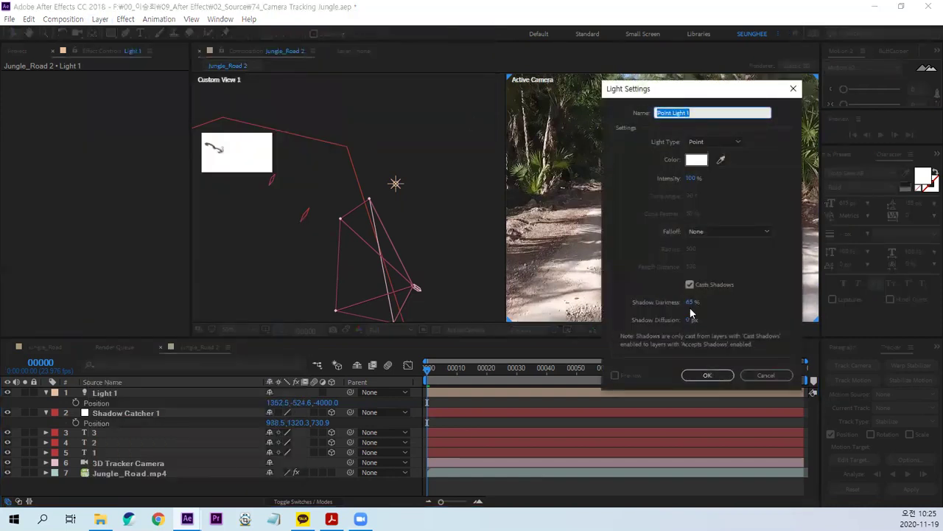
{"action": "left_click", "coordinate": [714, 142]}
{"action": "left_click", "coordinate": [718, 192]}
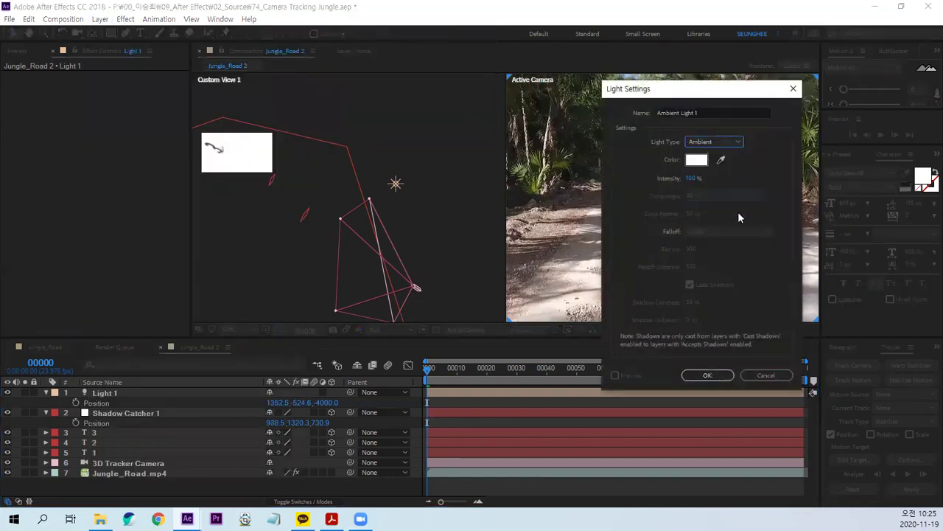
{"action": "left_click", "coordinate": [693, 178]}
{"action": "type", "text": "30"}
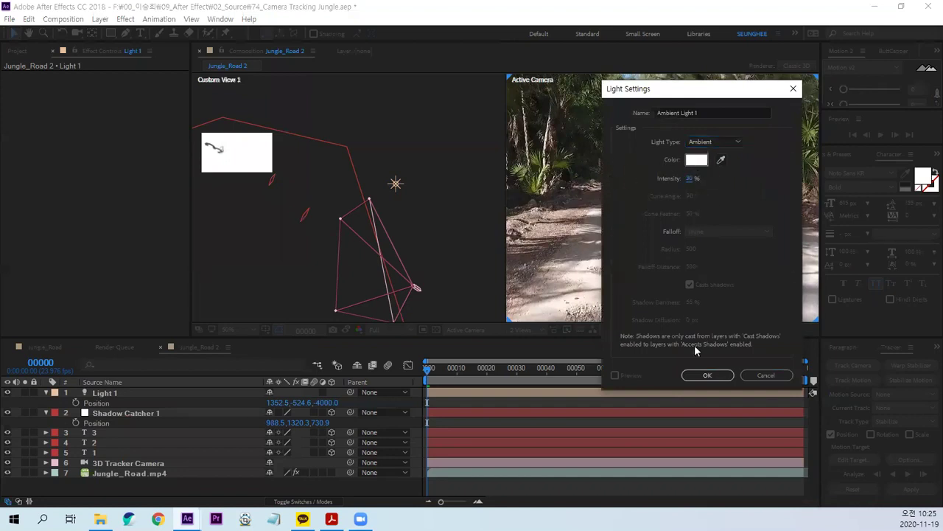
{"action": "left_click", "coordinate": [707, 375]}
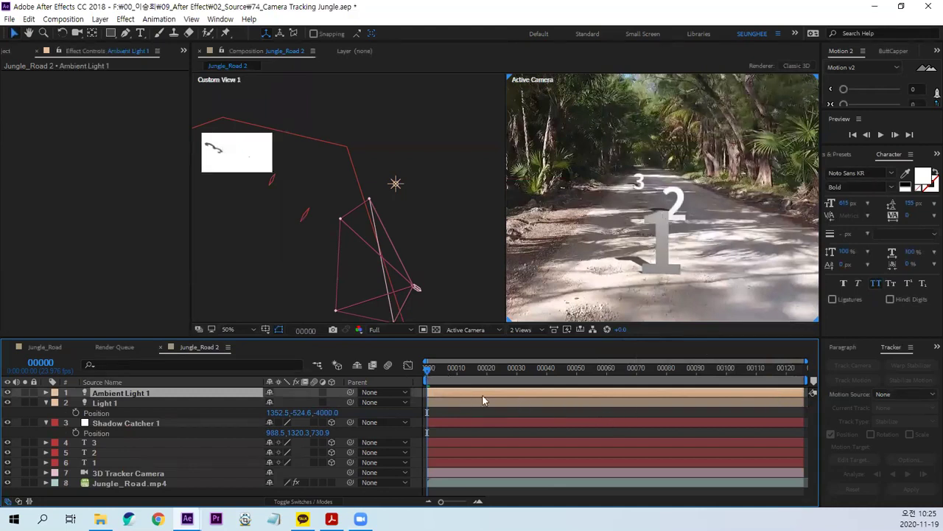
Step: Play a preview of the composition and stop it near frame 93
{"action": "key", "text": "space"}
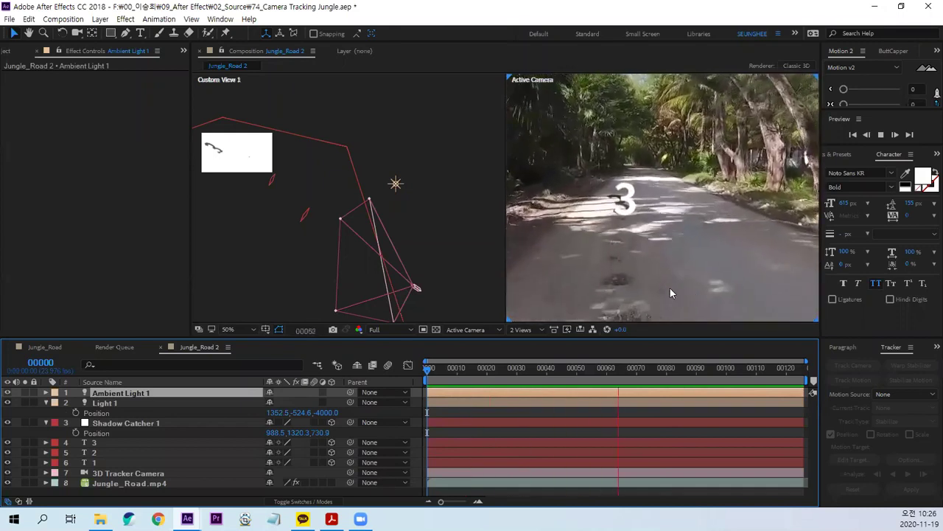
{"action": "key", "text": "space"}
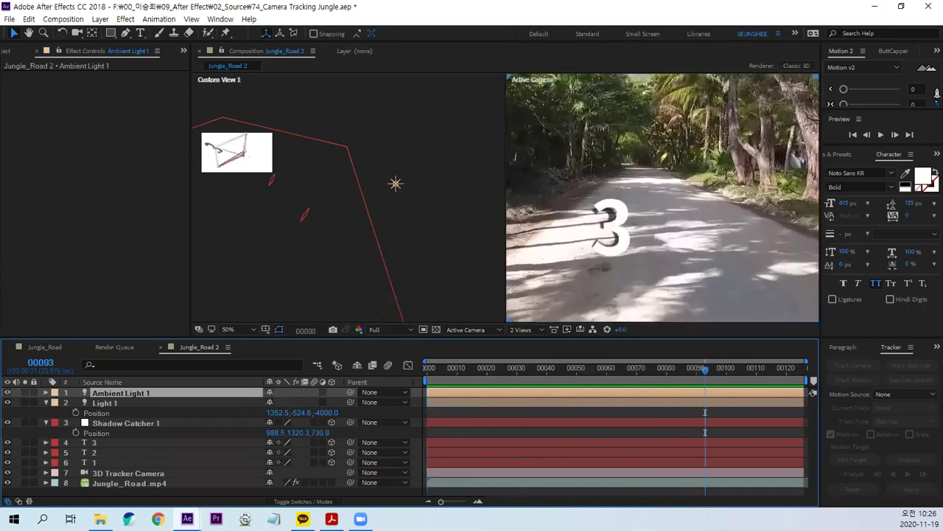